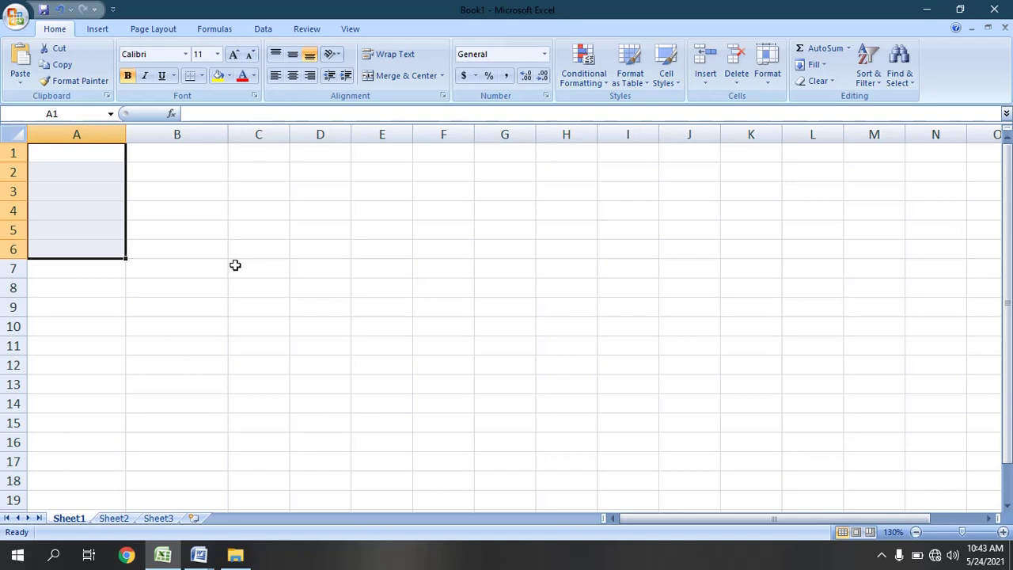
# Paste the Concentration data (1000, 500, 250, 125, 62.5) into A1:A6 and the Percent Activity data (89, 82, 76, 69, 58) into B1:B6
pyautogui.hotkey('ctrl', 'v')
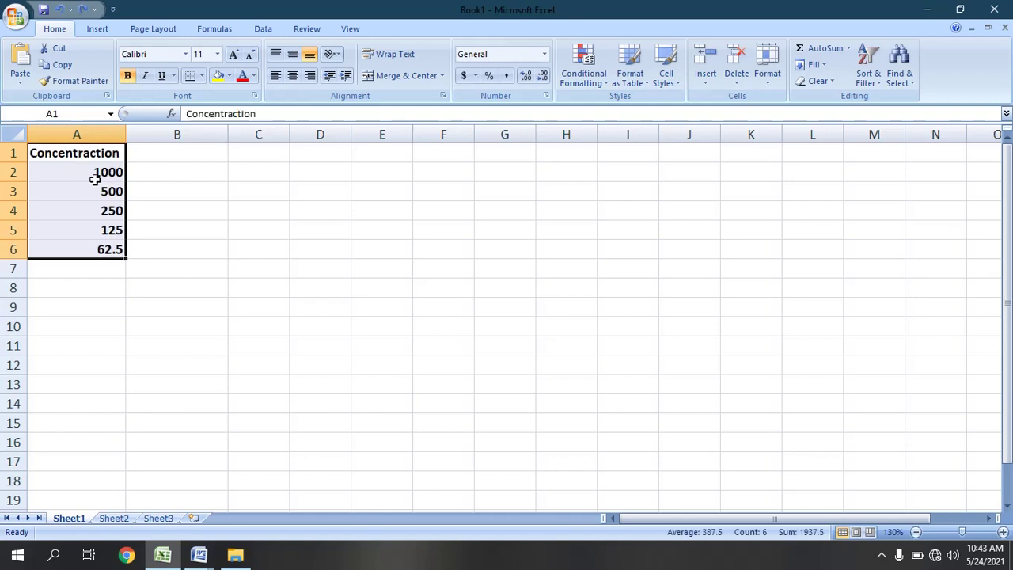
pyautogui.click(95, 178)
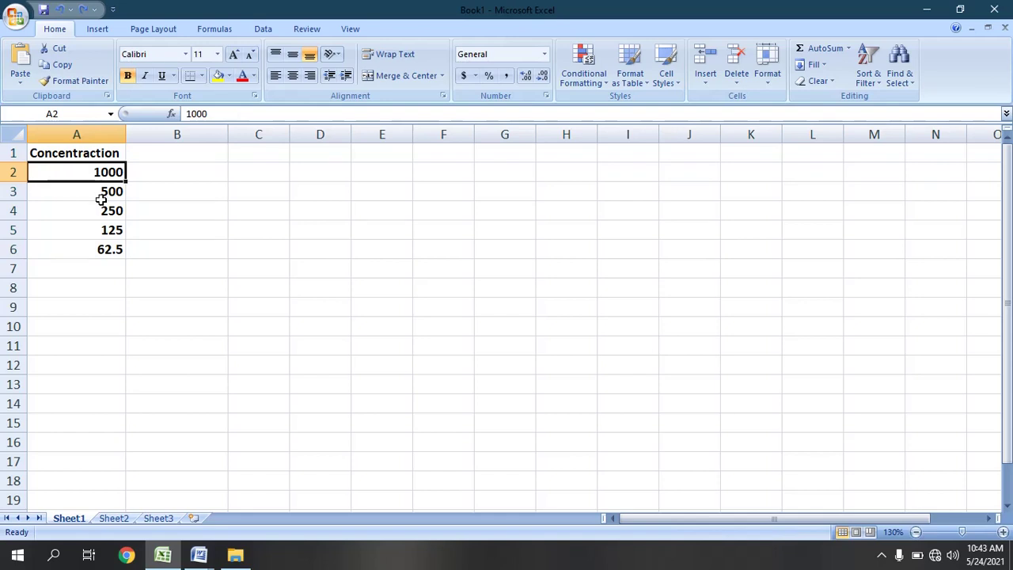
pyautogui.click(100, 195)
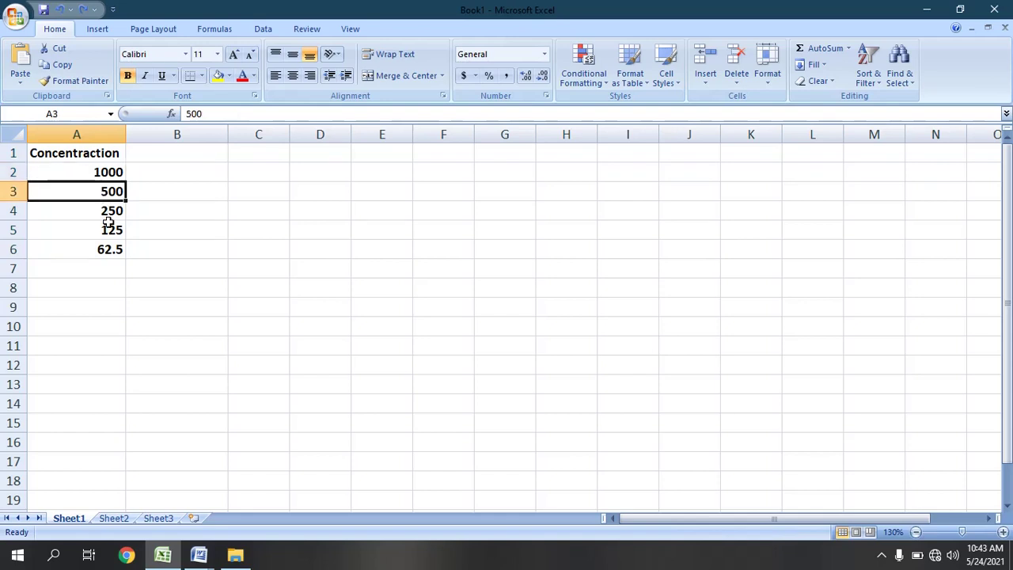
pyautogui.click(107, 212)
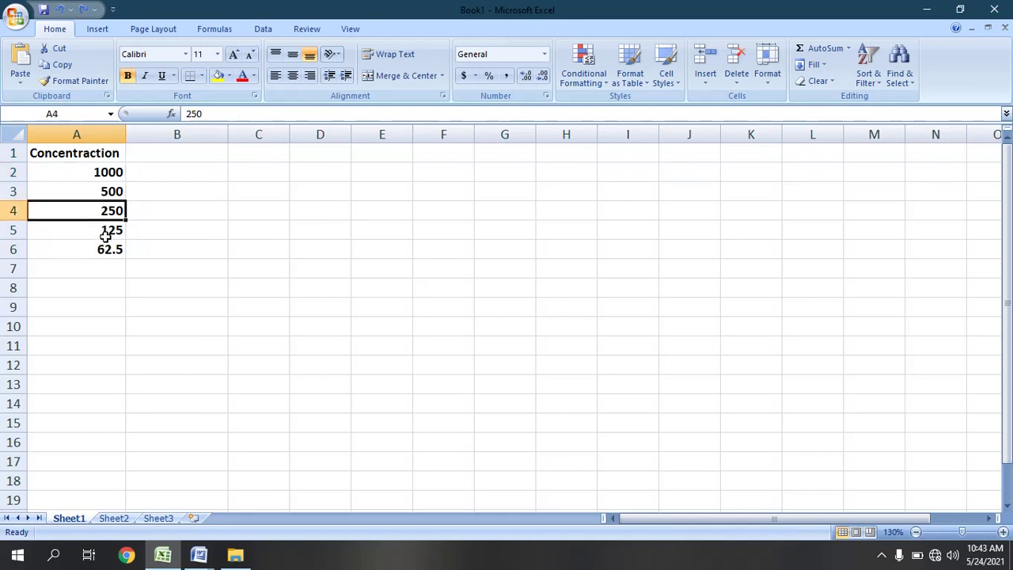
pyautogui.click(106, 249)
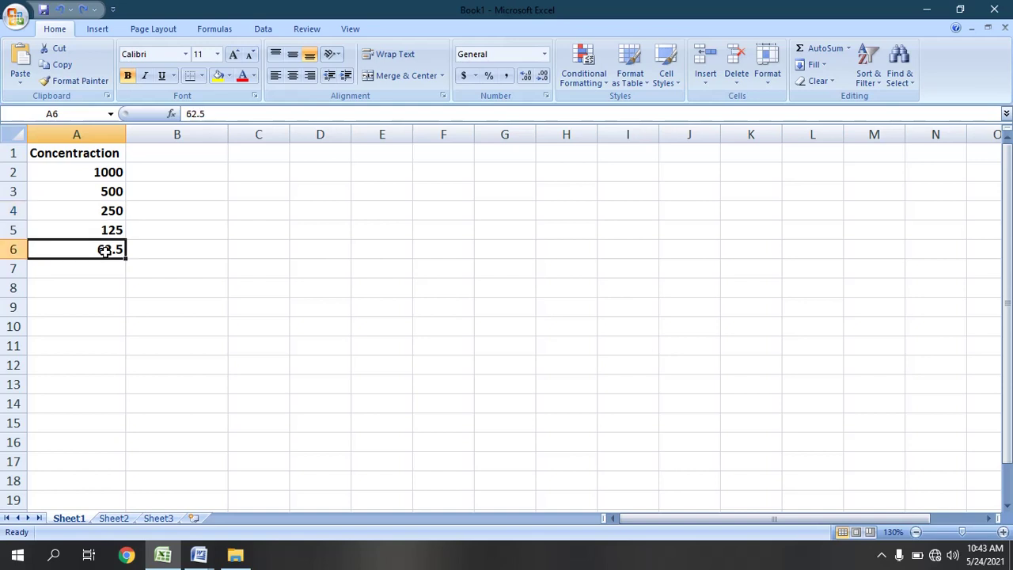
pyautogui.click(169, 159)
pyautogui.hotkey('ctrl', 'v')
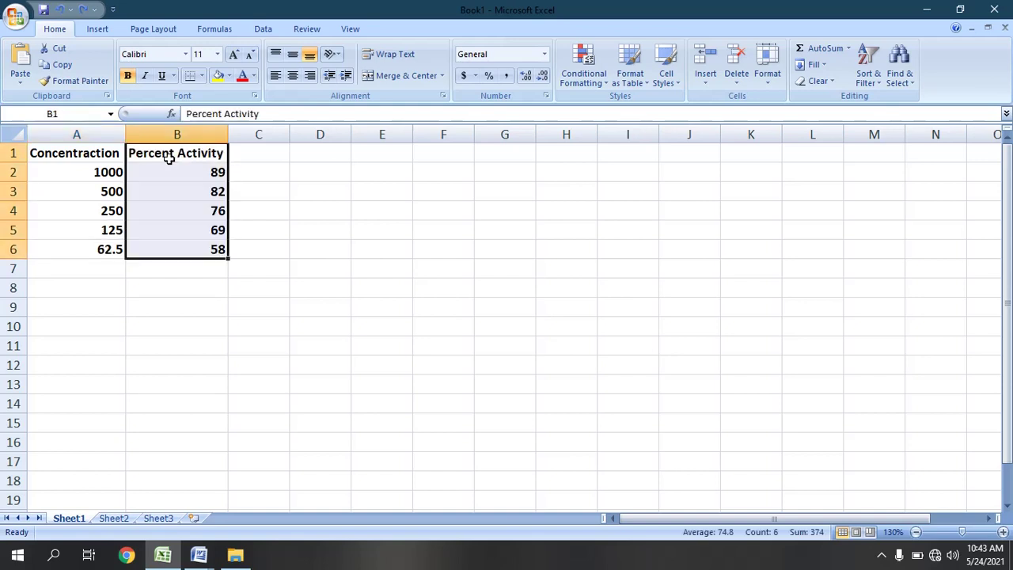
# Review how each concentration in column A pairs with its percent activity in column B
pyautogui.moveTo(90, 174); pyautogui.dragTo(93, 175)
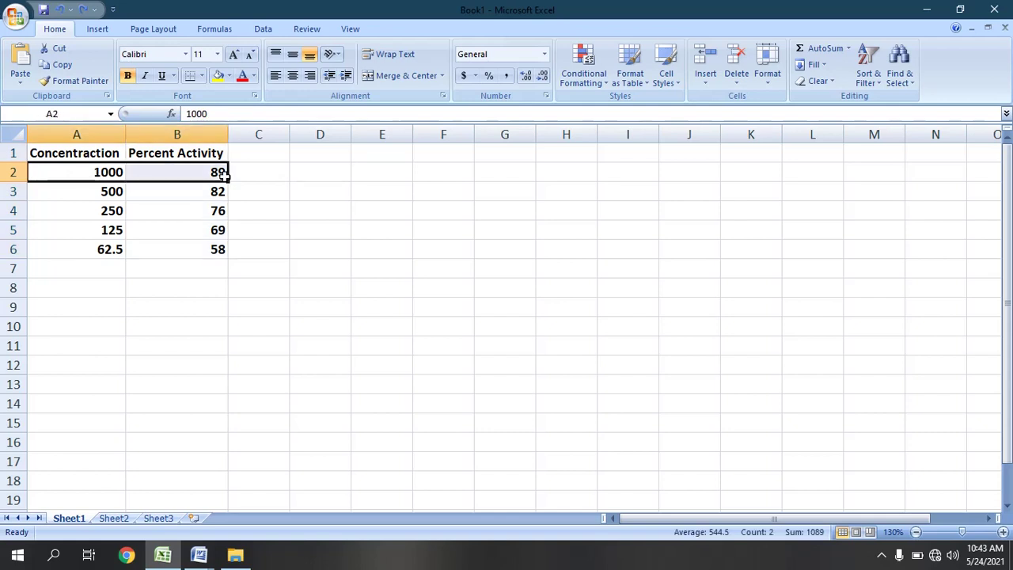
pyautogui.click(91, 200)
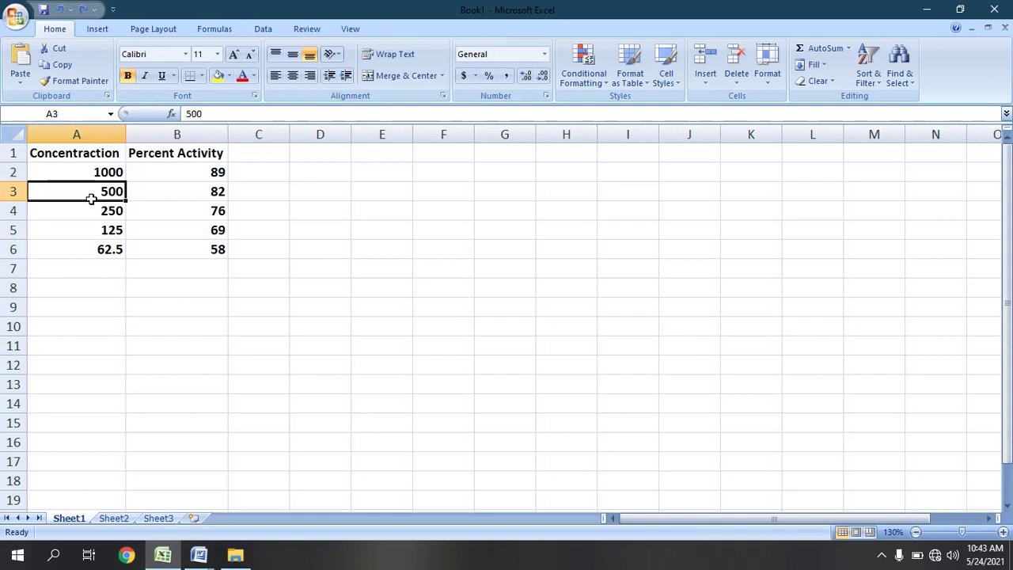
pyautogui.press('Right')
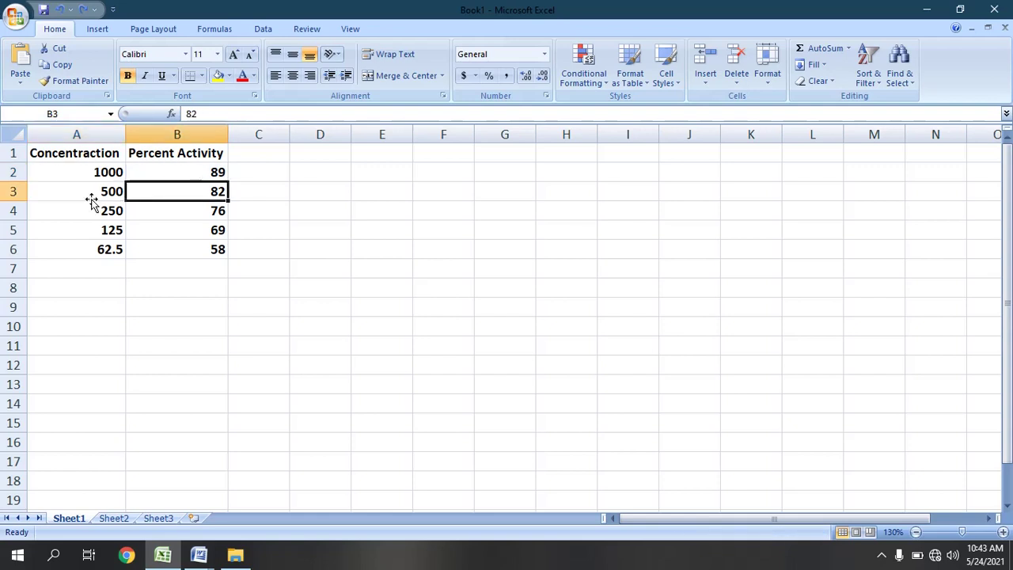
pyautogui.click(91, 249)
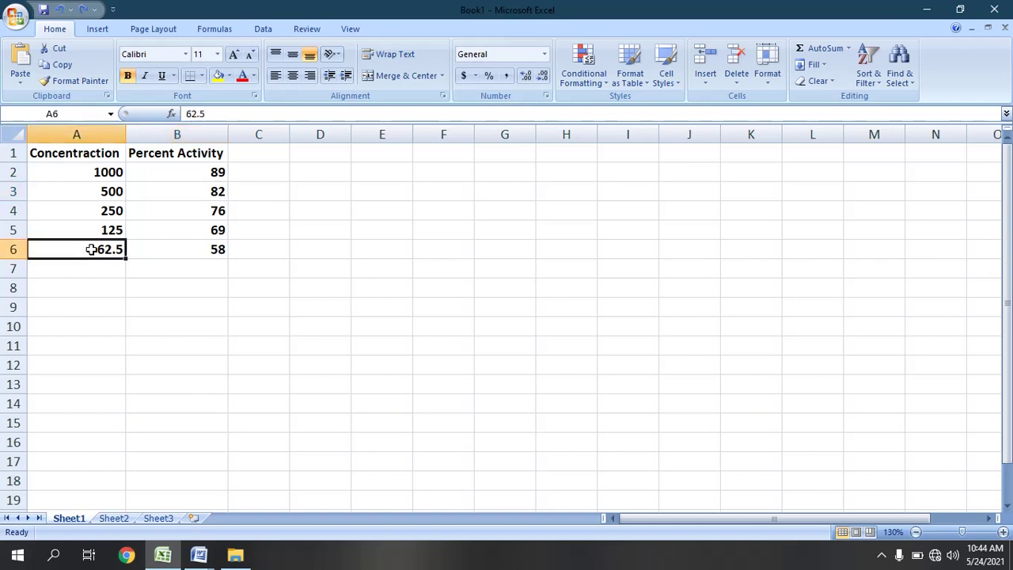
pyautogui.hotkey('shift', 'Right')
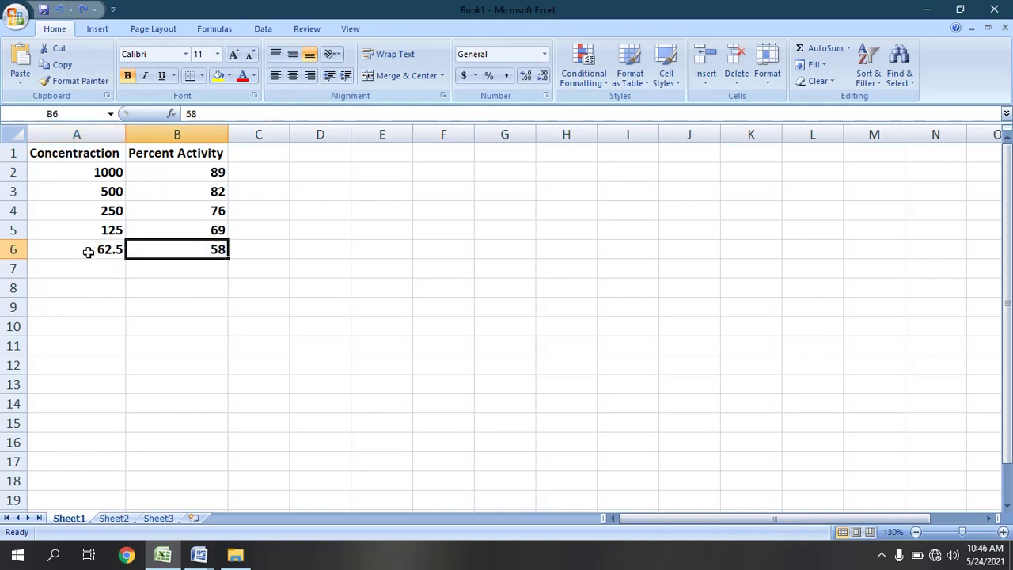
pyautogui.click(88, 251)
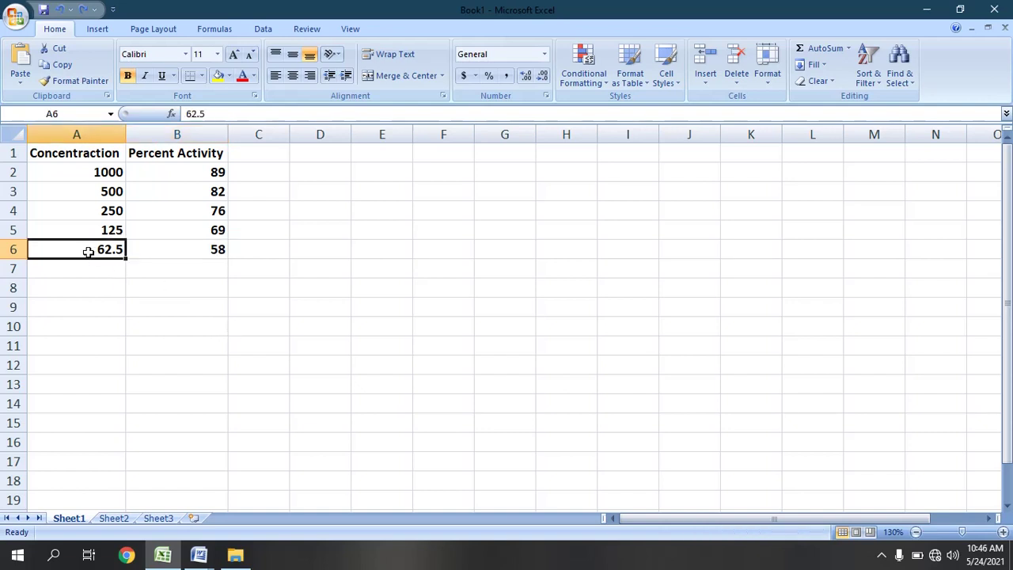
pyautogui.press('Right')
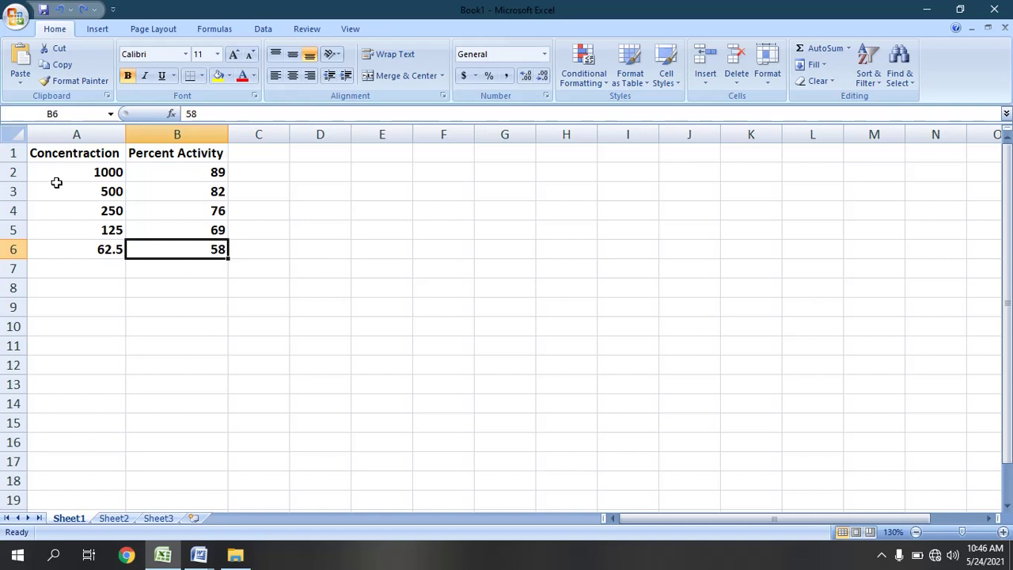
# Insert a scatter chart with smooth lines and markers from the data in A2:B6
pyautogui.click(915, 532)
pyautogui.click(915, 532)
pyautogui.click(915, 532)
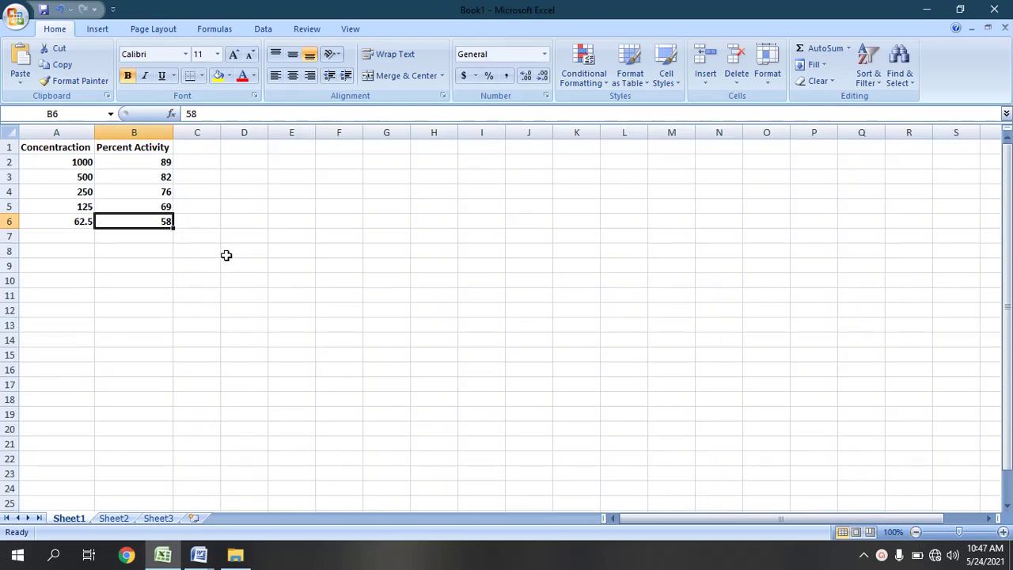
pyautogui.moveTo(33, 160); pyautogui.dragTo(117, 220)
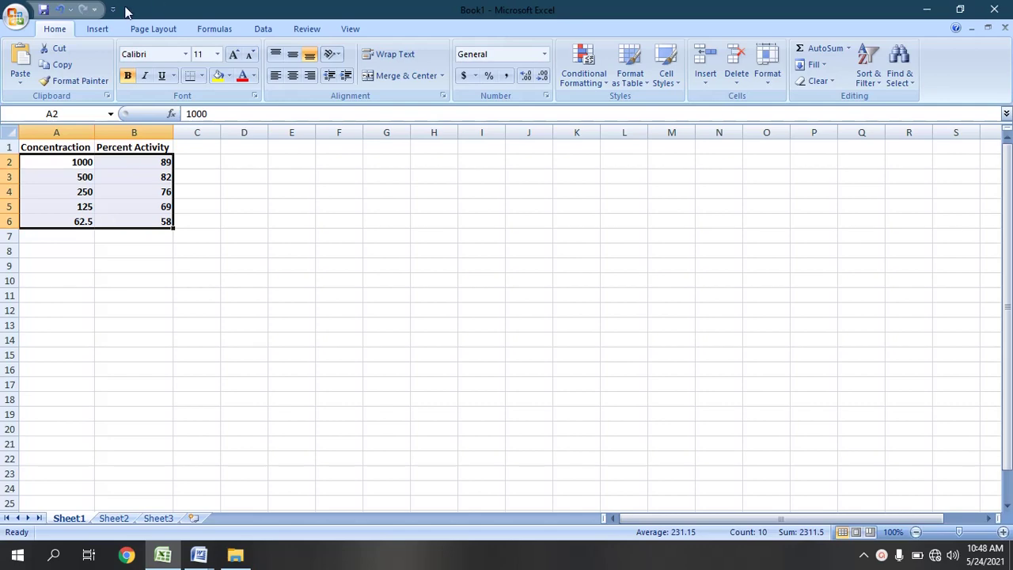
pyautogui.click(97, 31)
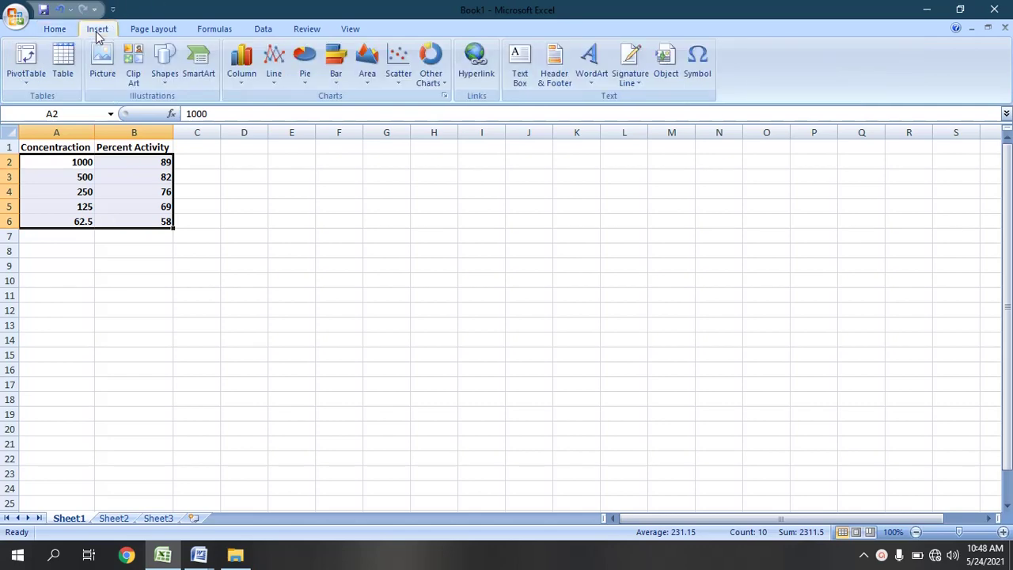
pyautogui.click(398, 79)
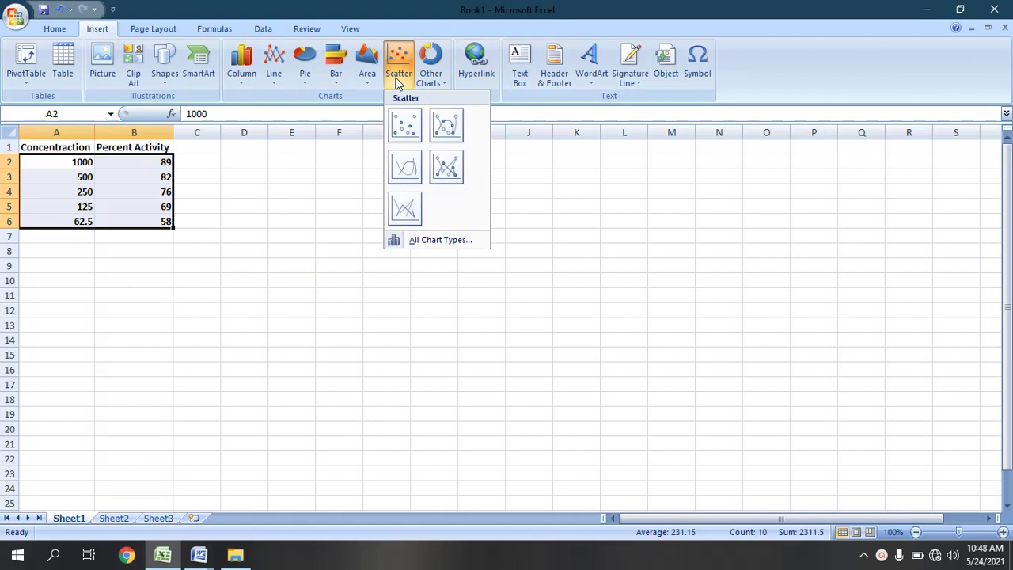
pyautogui.click(445, 126)
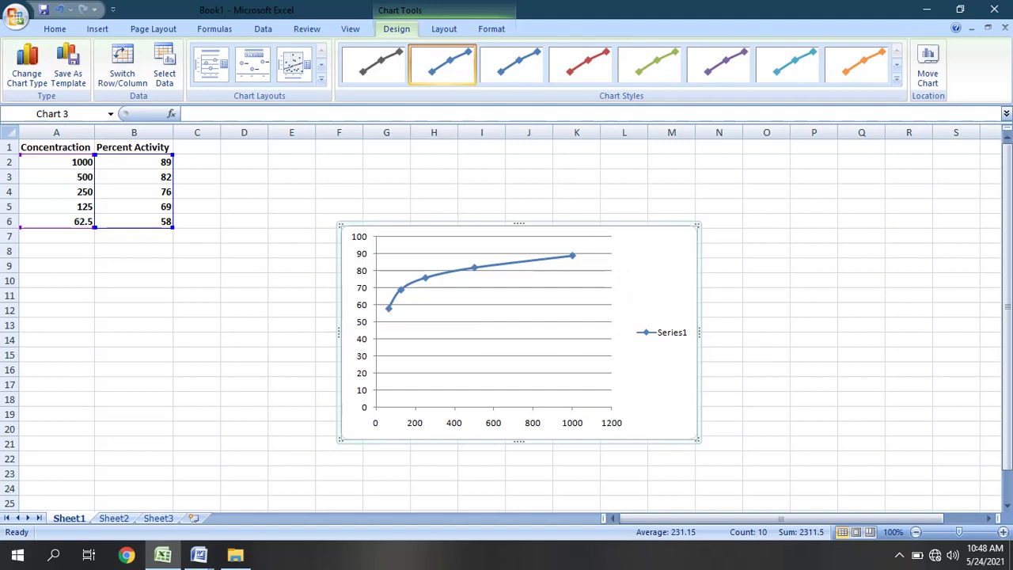
# Delete the chart's legend and enlarge the chart to span about columns A to S, down to row 23
pyautogui.click(669, 338)
pyautogui.press('Delete')
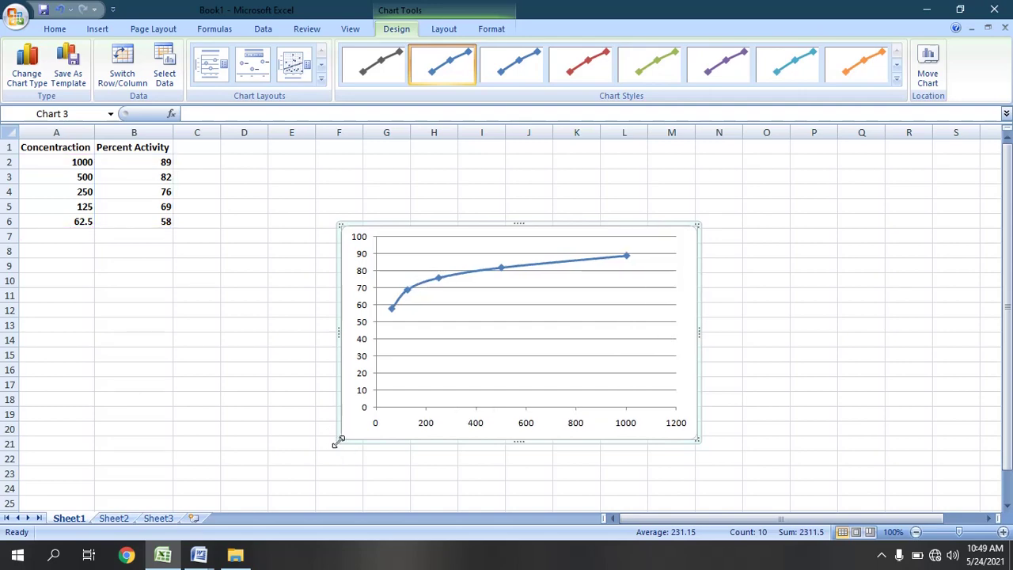
pyautogui.moveTo(339, 441); pyautogui.dragTo(40, 465)
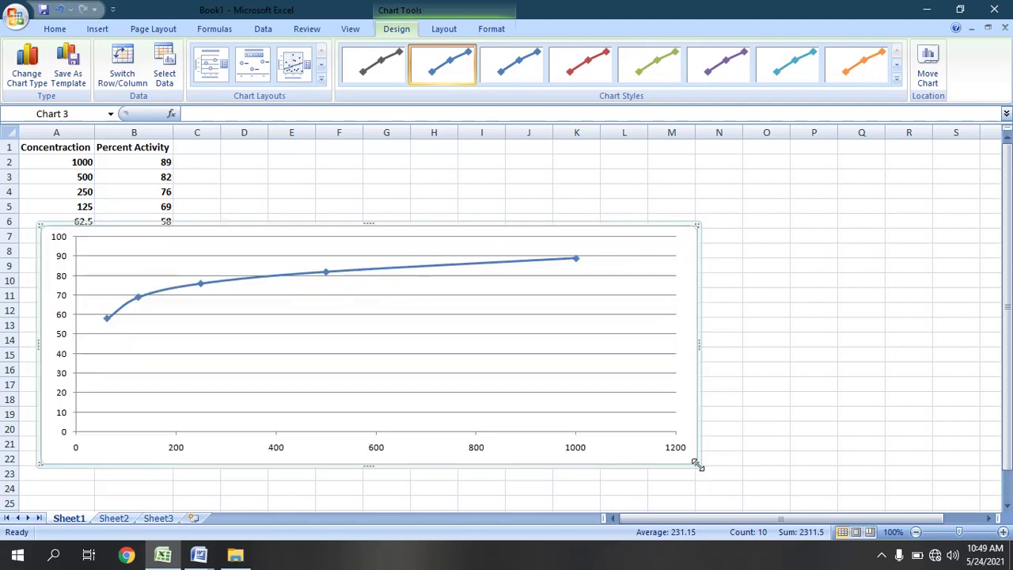
pyautogui.moveTo(696, 464); pyautogui.dragTo(989, 477)
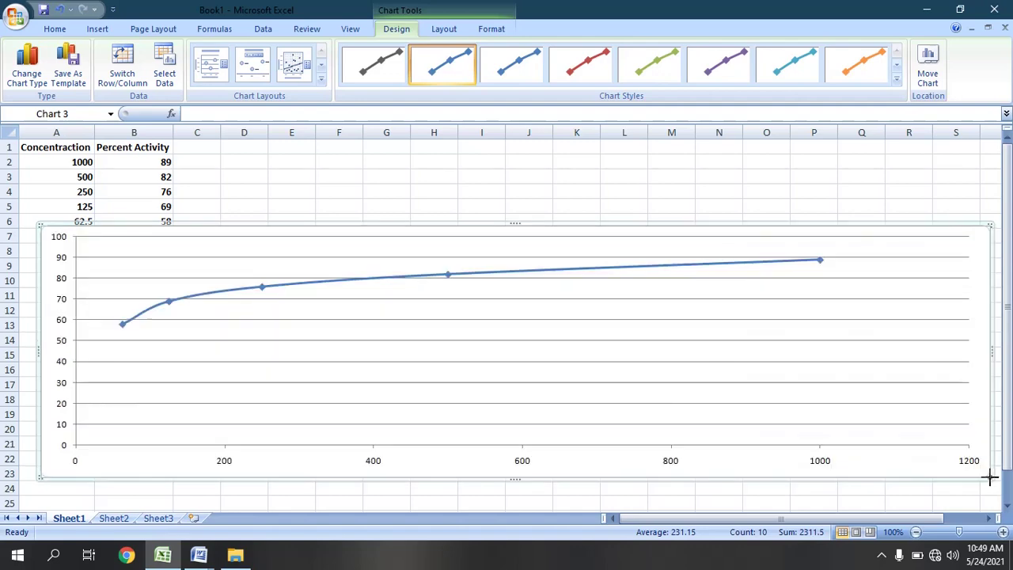
# Set the horizontal axis's major unit to a fixed 50 and add minor gridlines to that axis
pyautogui.click(377, 465)
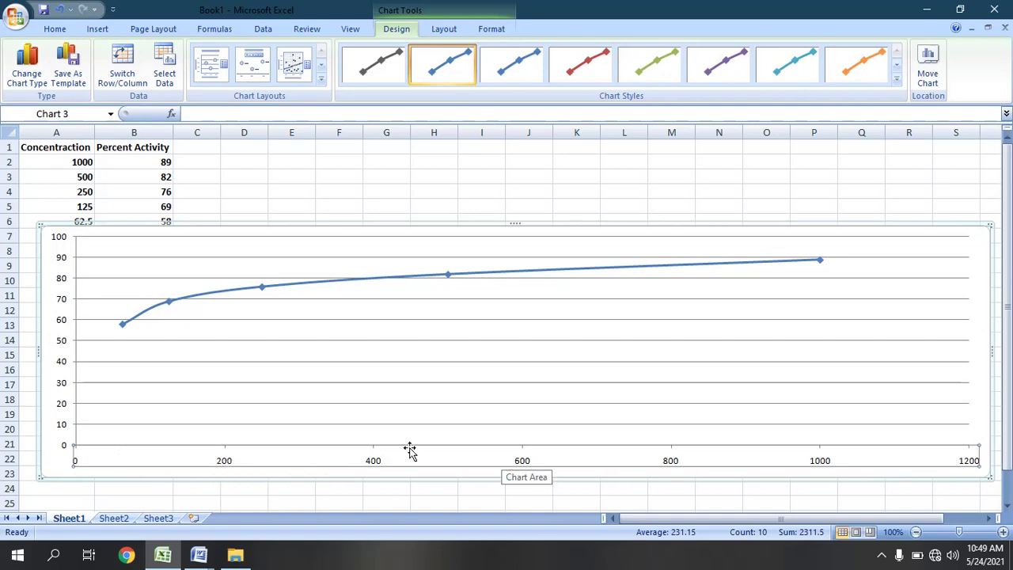
pyautogui.rightClick(378, 462)
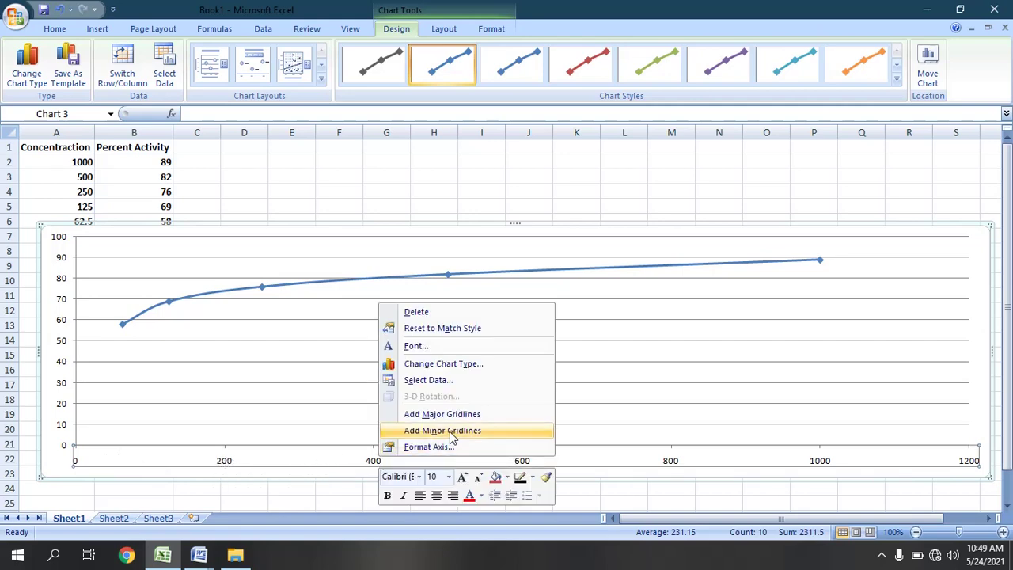
pyautogui.click(428, 447)
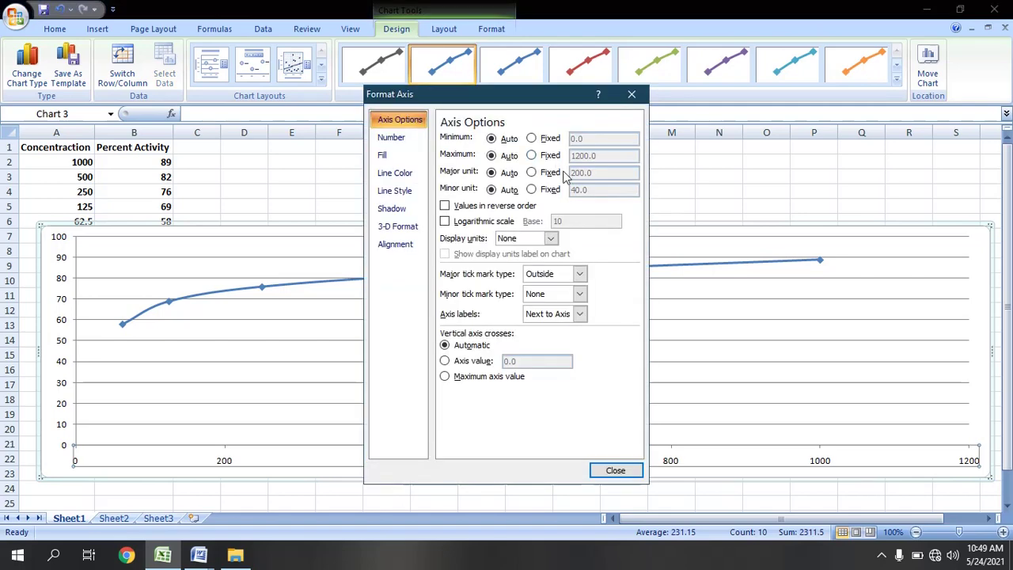
pyautogui.click(531, 173)
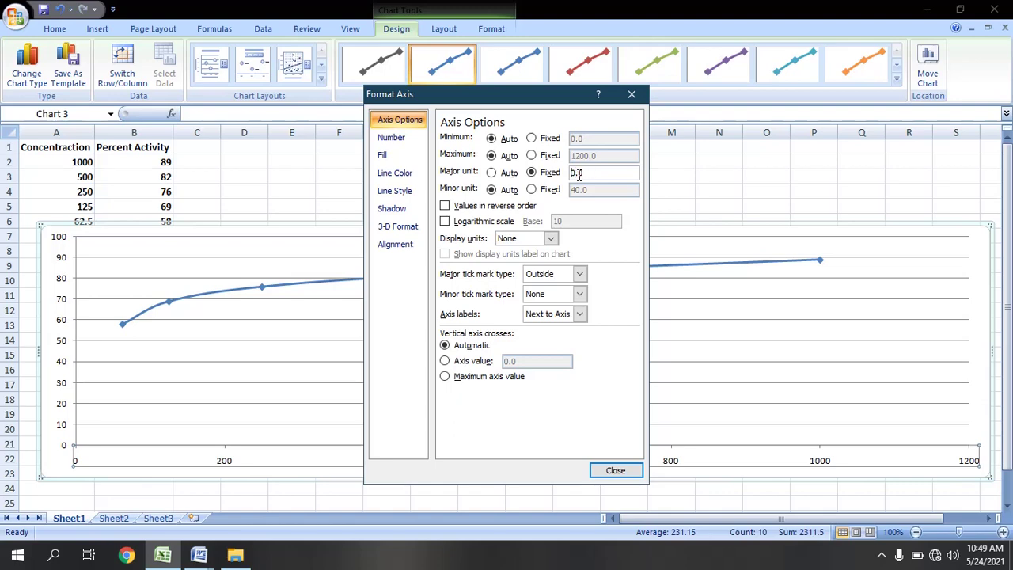
pyautogui.click(614, 470)
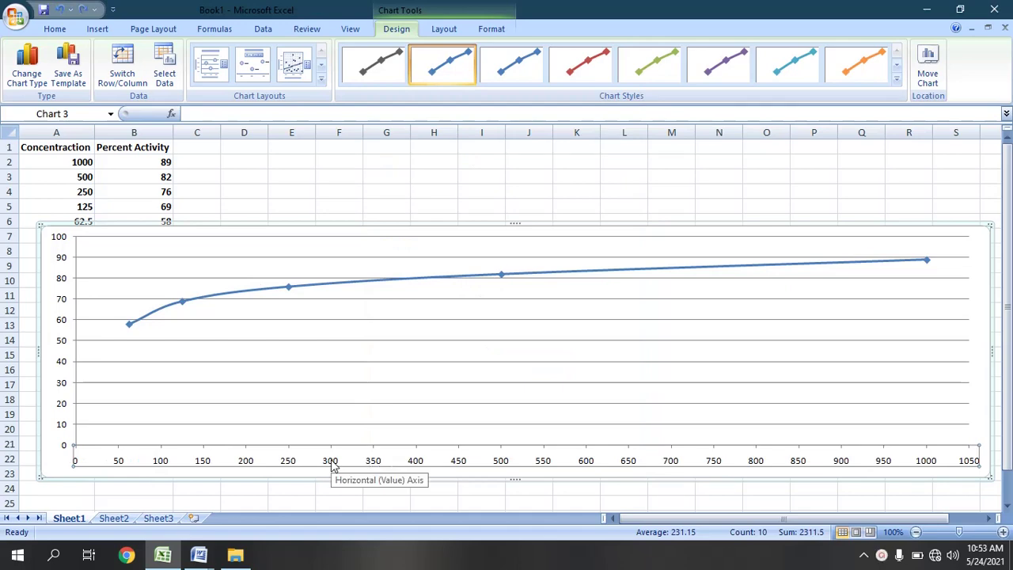
pyautogui.rightClick(333, 465)
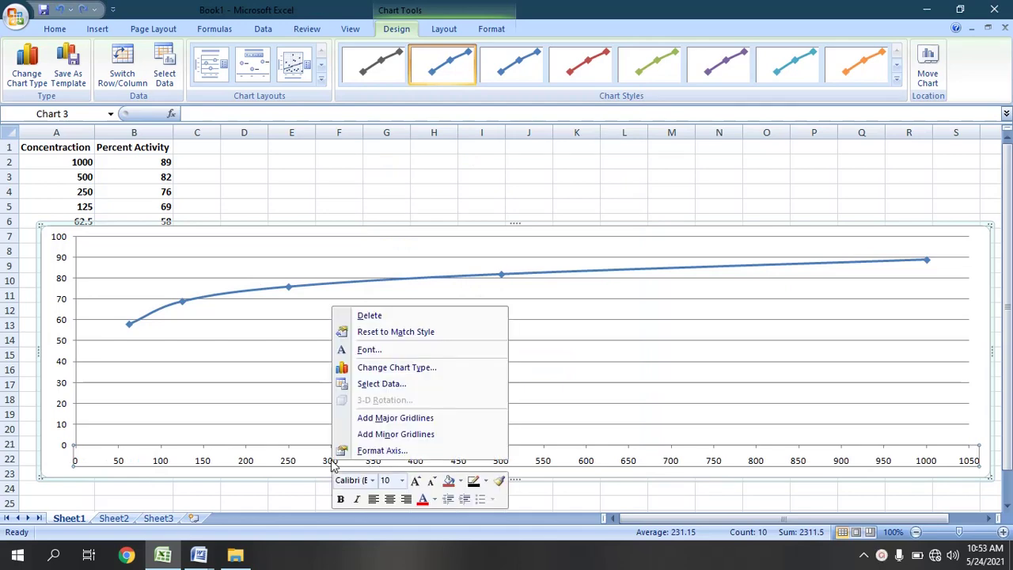
pyautogui.click(382, 434)
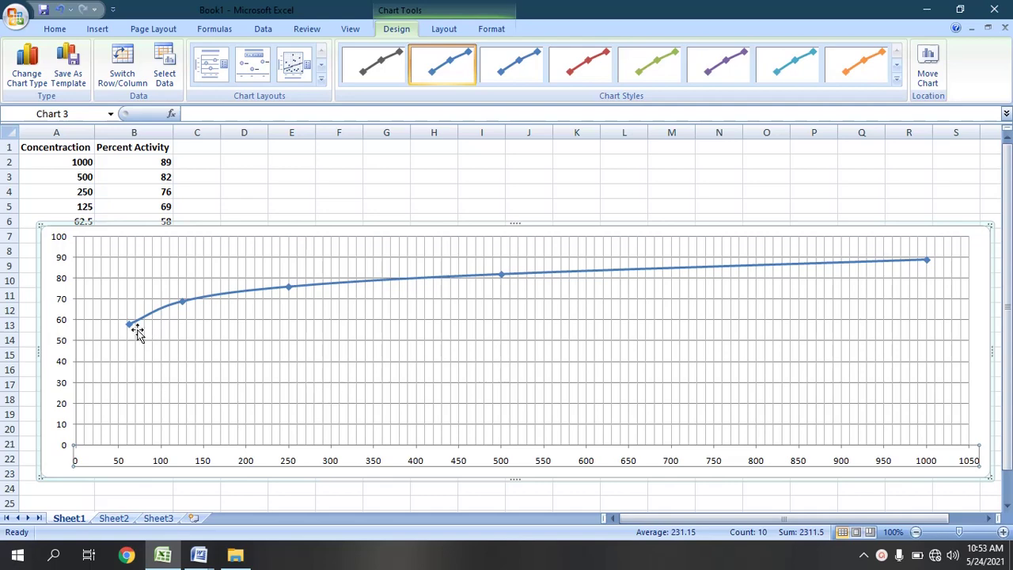
# Add a logarithmic trendline to the chart series, keeping its automatic name
pyautogui.moveTo(130, 330)
pyautogui.click(442, 32)
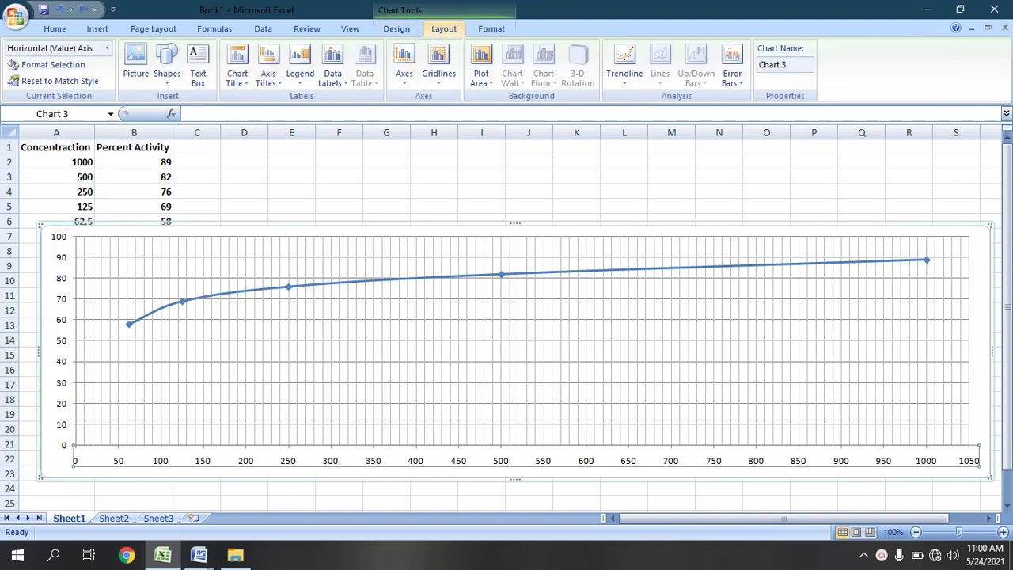
pyautogui.click(623, 81)
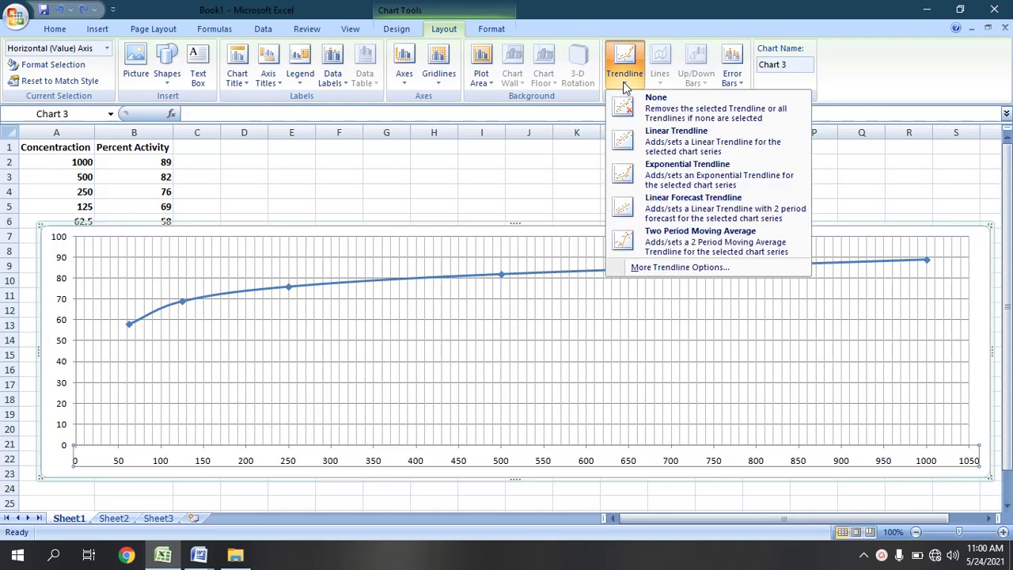
pyautogui.click(682, 269)
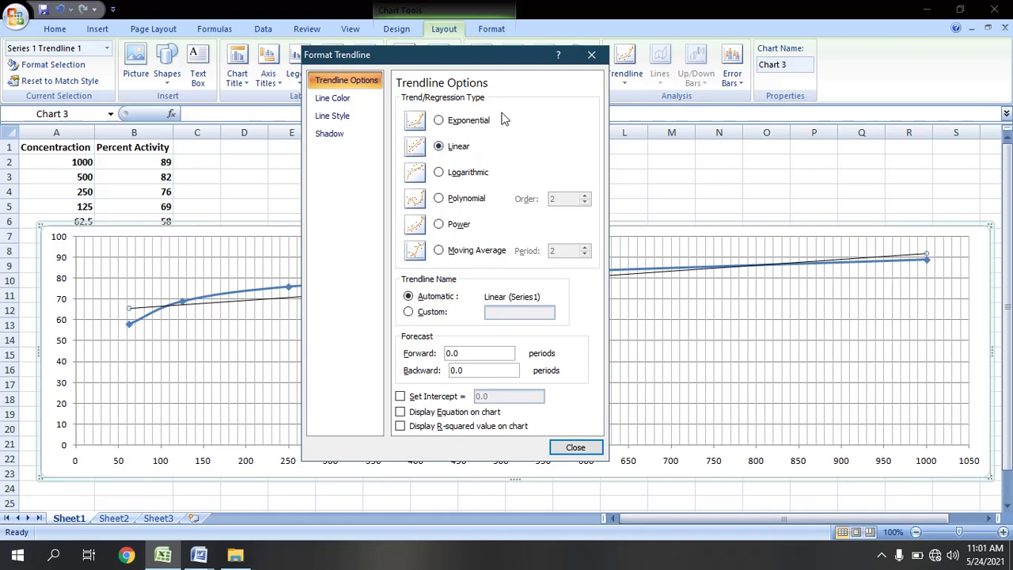
pyautogui.moveTo(477, 63); pyautogui.dragTo(885, 84)
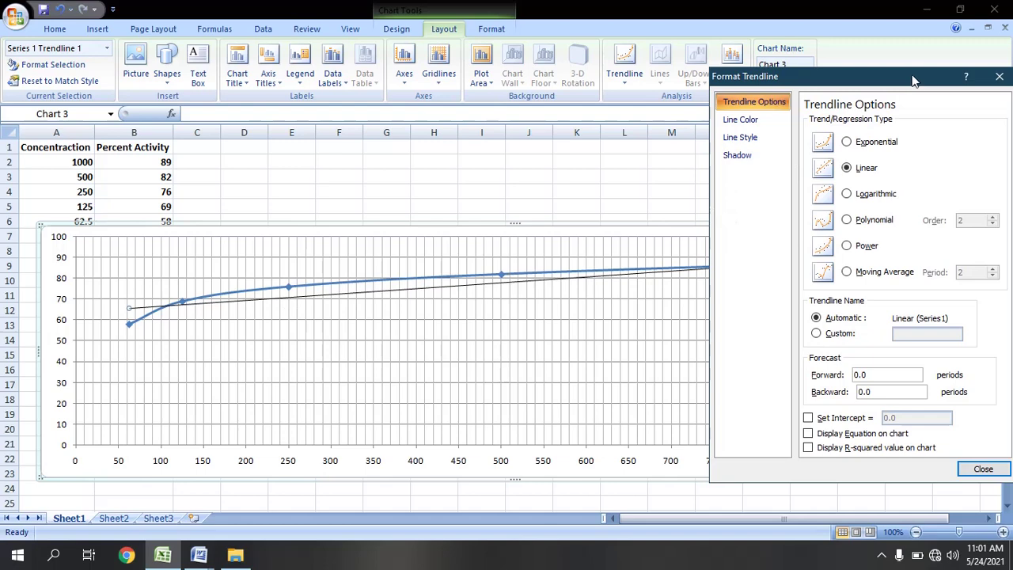
pyautogui.moveTo(915, 82); pyautogui.dragTo(597, 56)
pyautogui.click(529, 118)
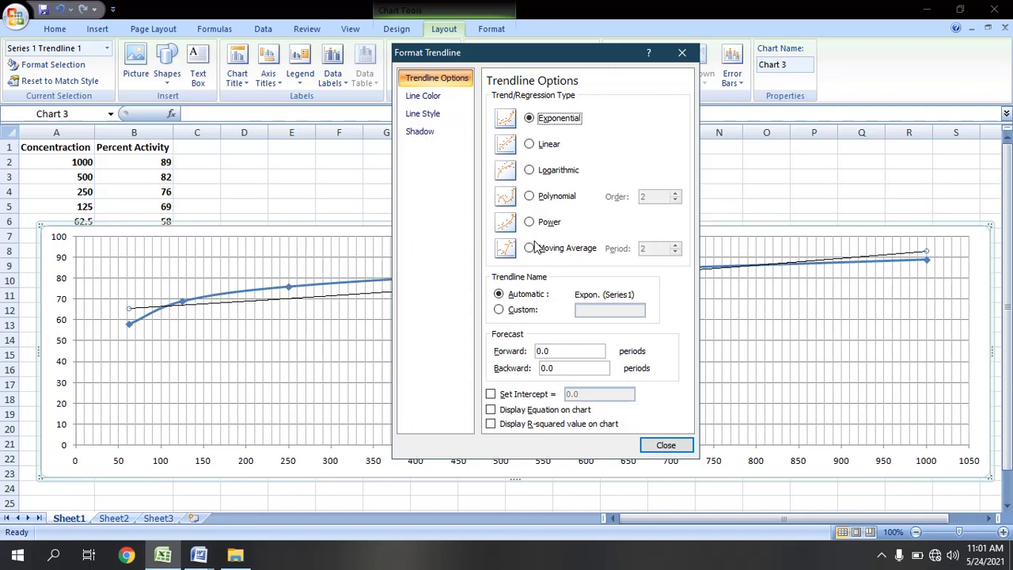
pyautogui.click(529, 171)
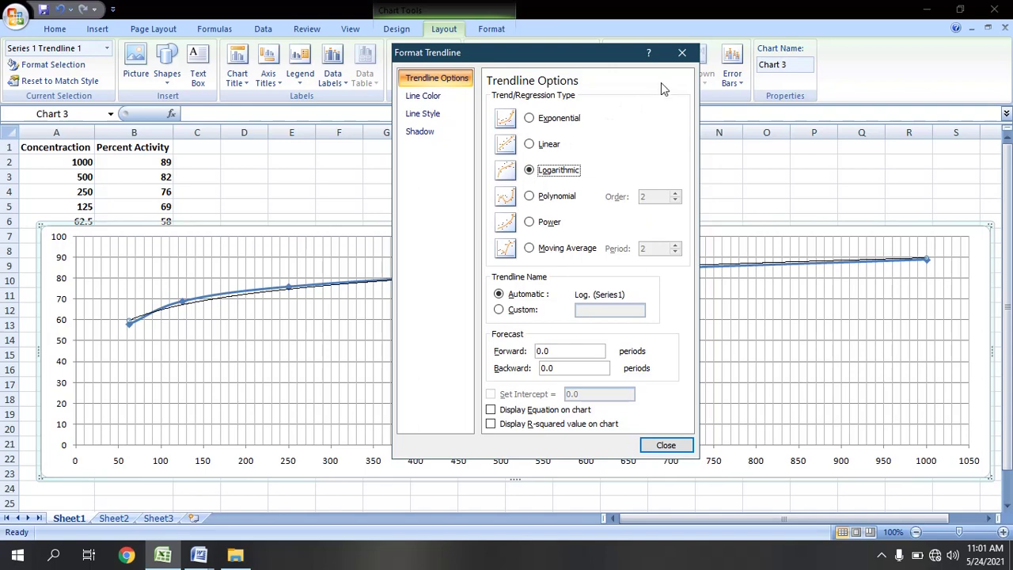
pyautogui.click(666, 445)
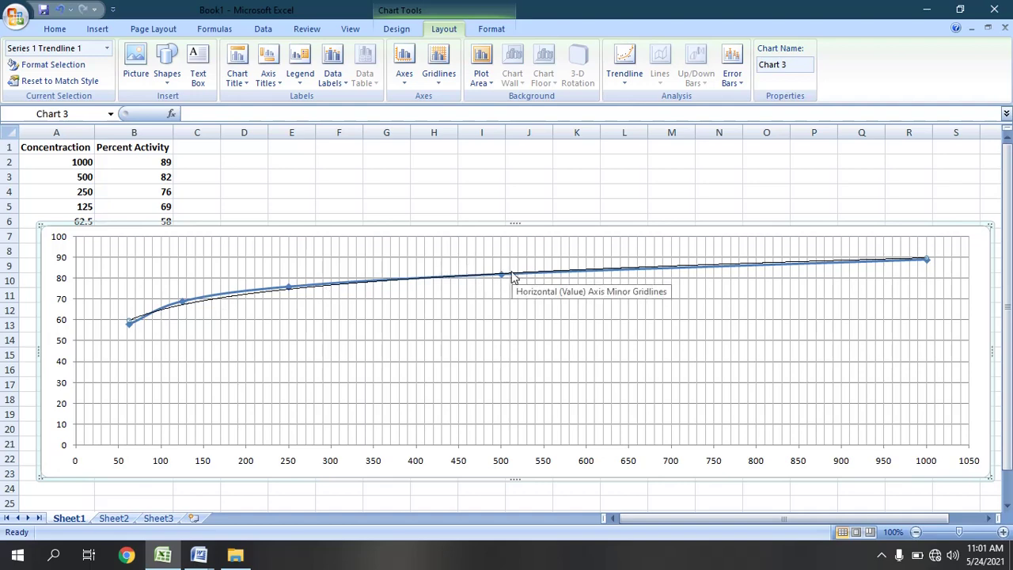
# Extend the logarithmic trendline backward to a concentration of about 43 using its backward forecast periods
pyautogui.doubleClick(705, 269)
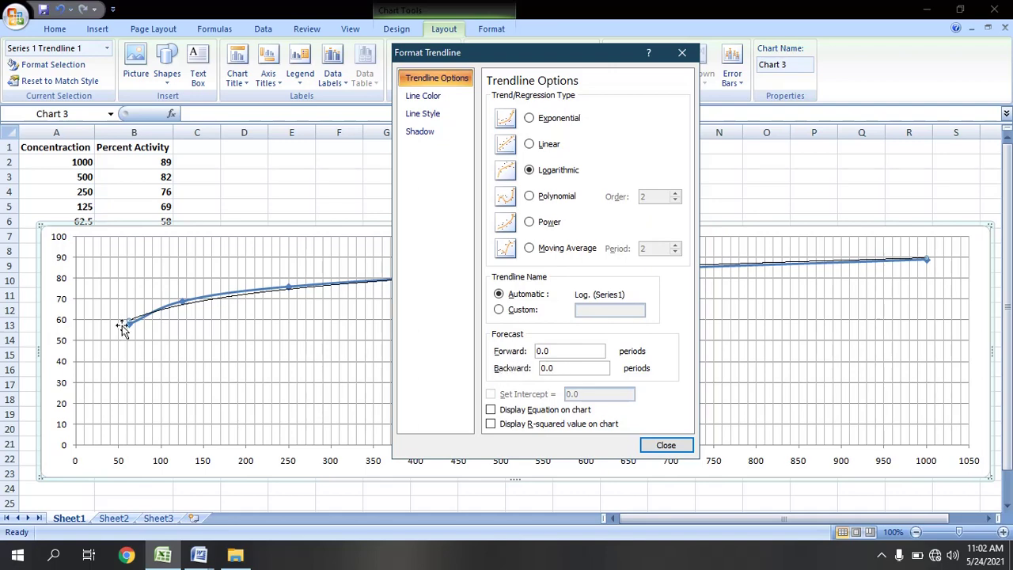
pyautogui.moveTo(140, 318)
pyautogui.click(543, 369)
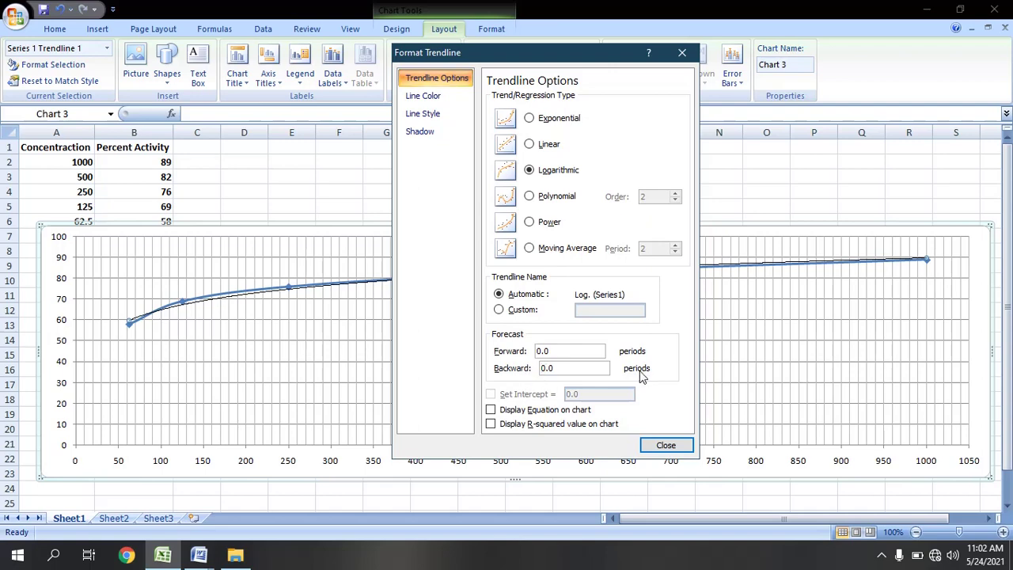
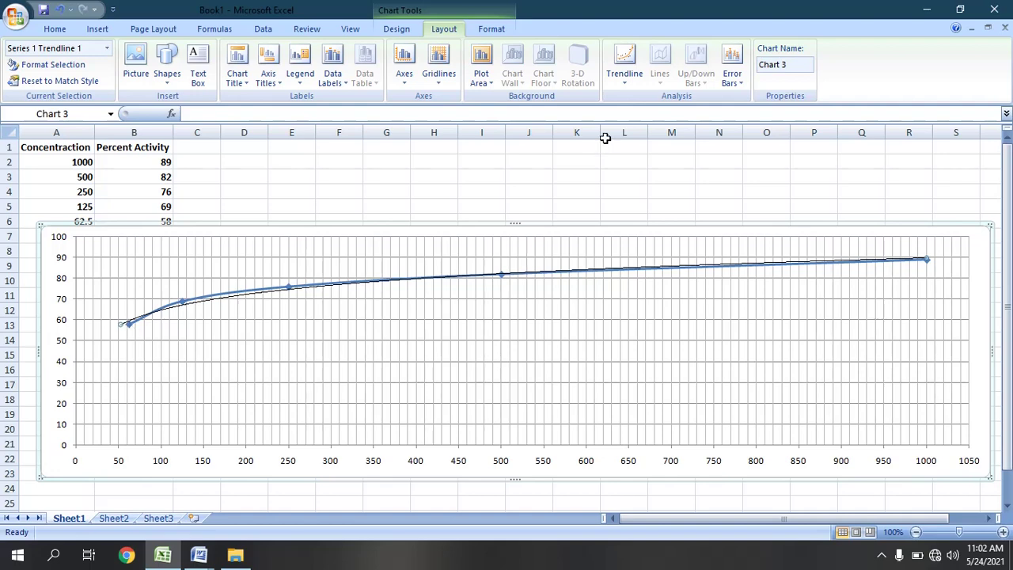
pyautogui.click(627, 85)
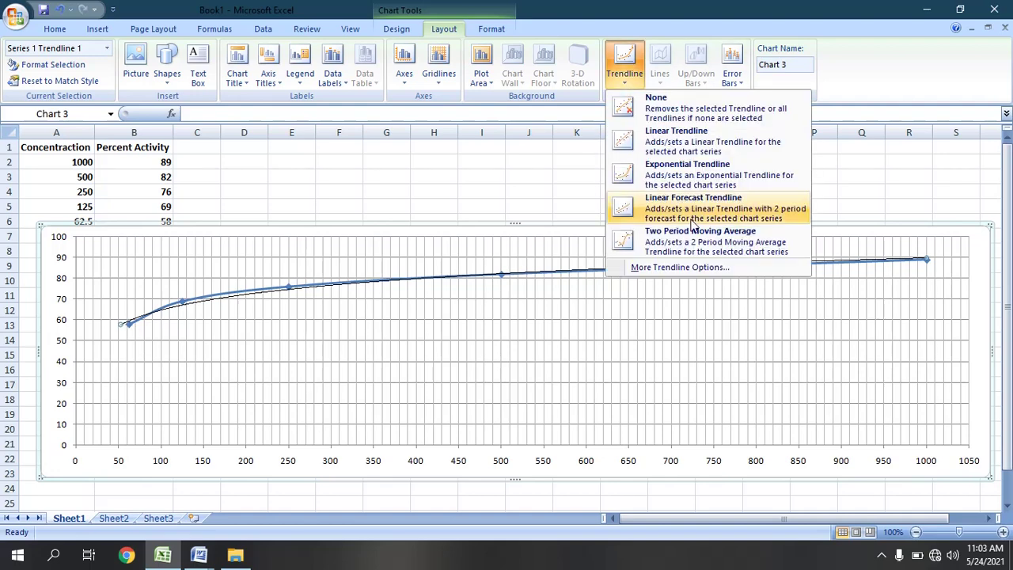
pyautogui.click(693, 270)
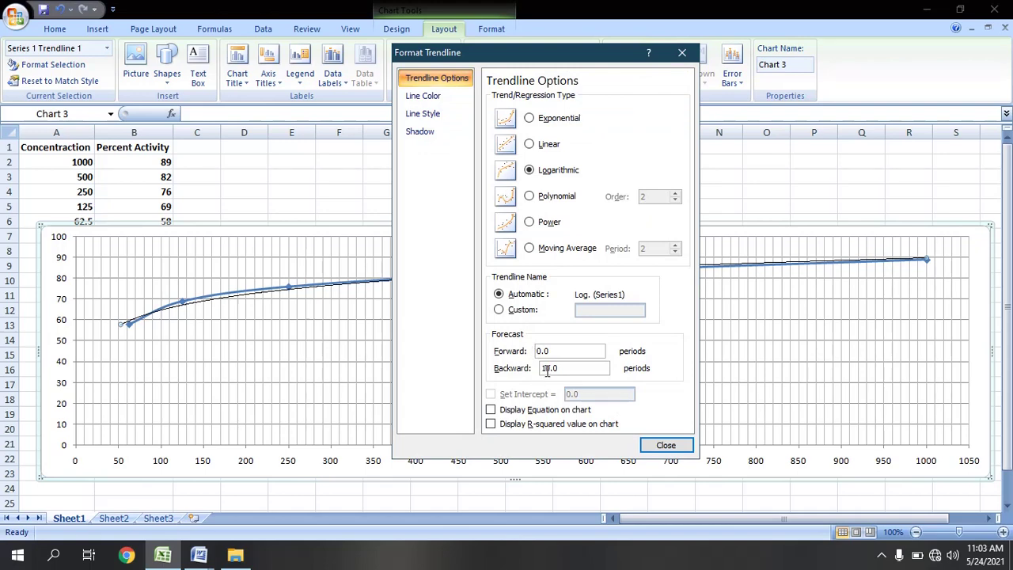
pyautogui.click(669, 444)
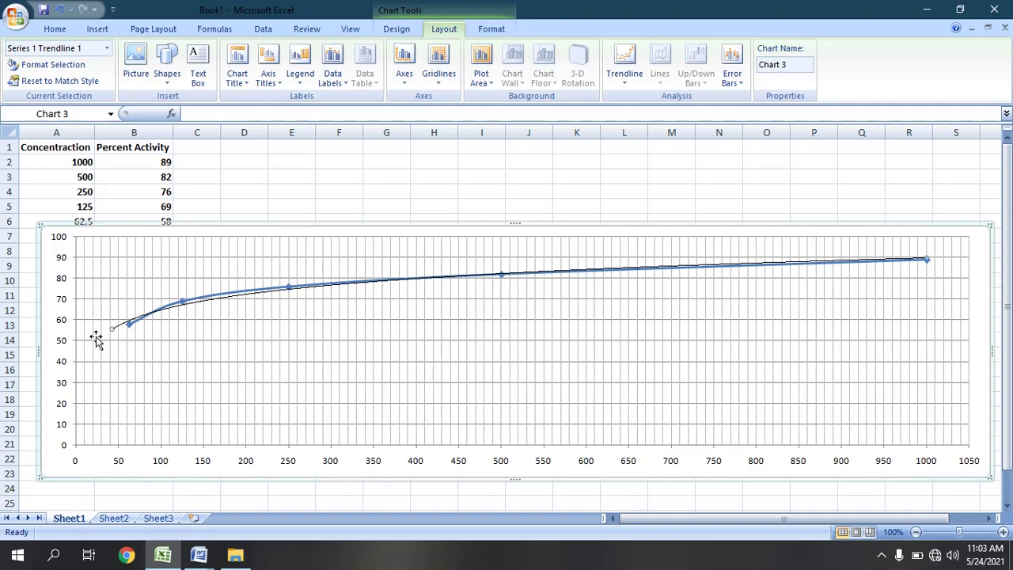
# Extend the trendline's forecast further backward to nearly zero concentration and forward to about 1040
pyautogui.click(627, 79)
pyautogui.click(682, 267)
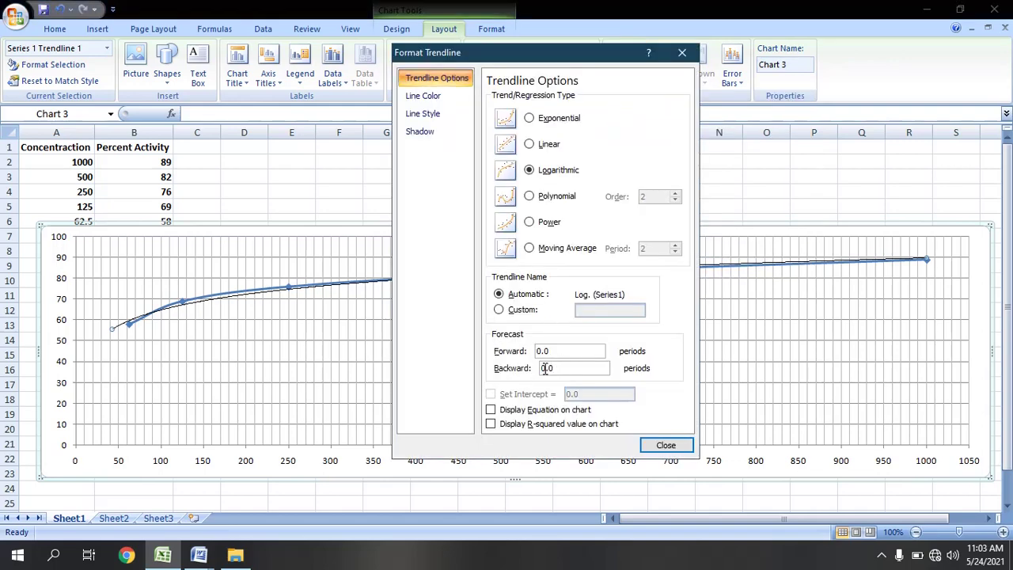
pyautogui.click(663, 446)
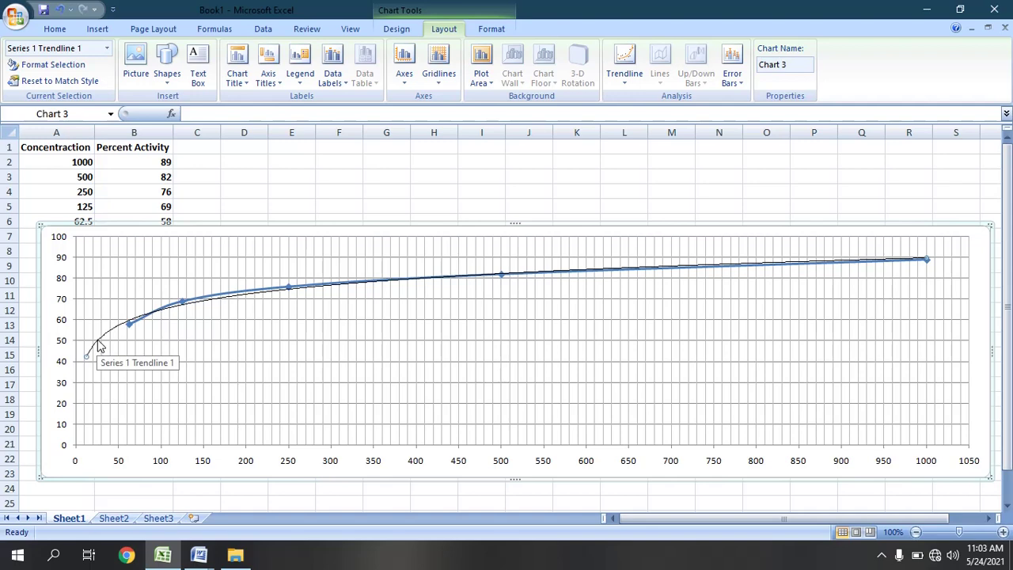
pyautogui.click(633, 83)
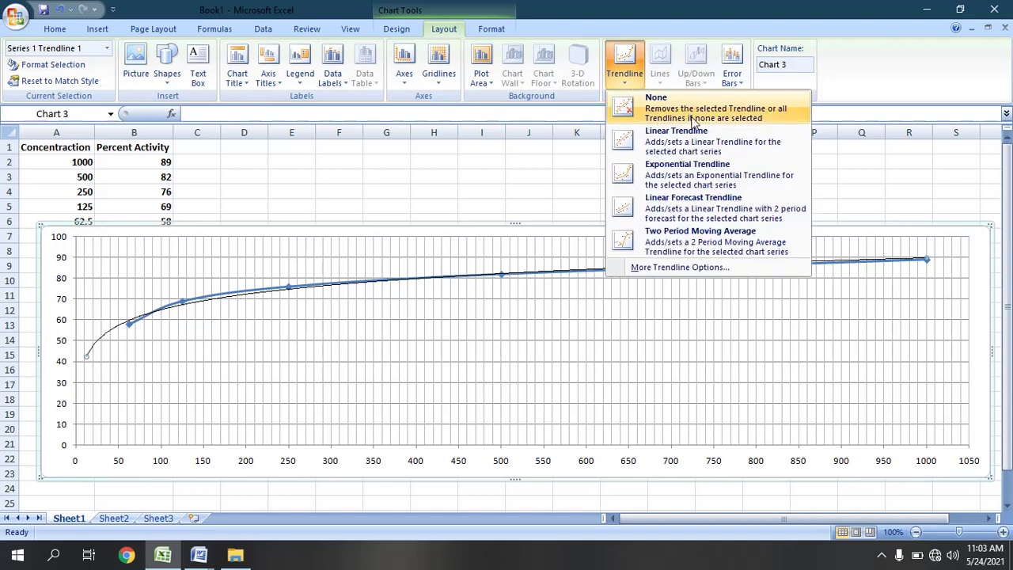
pyautogui.click(704, 276)
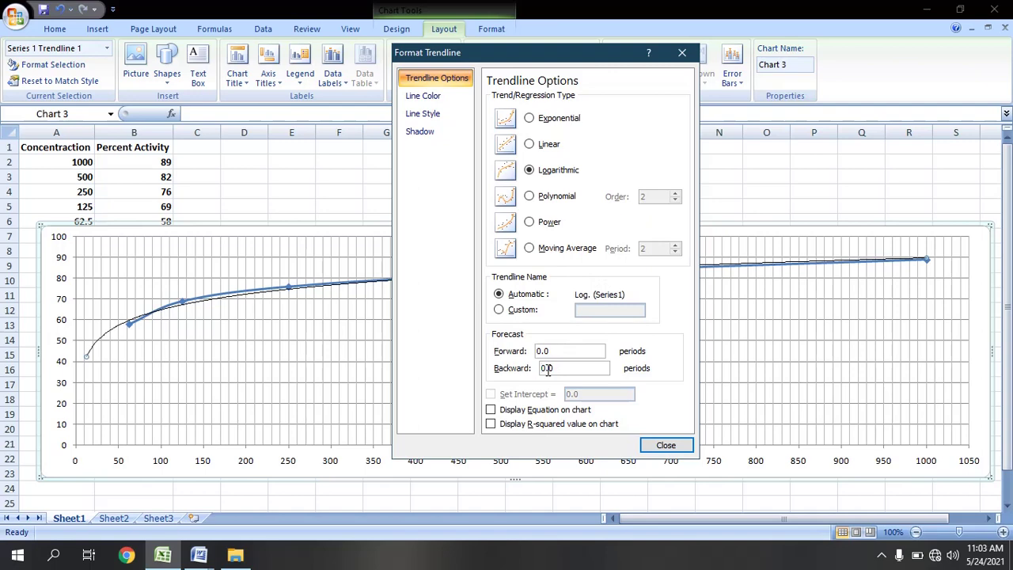
pyautogui.press('Return')
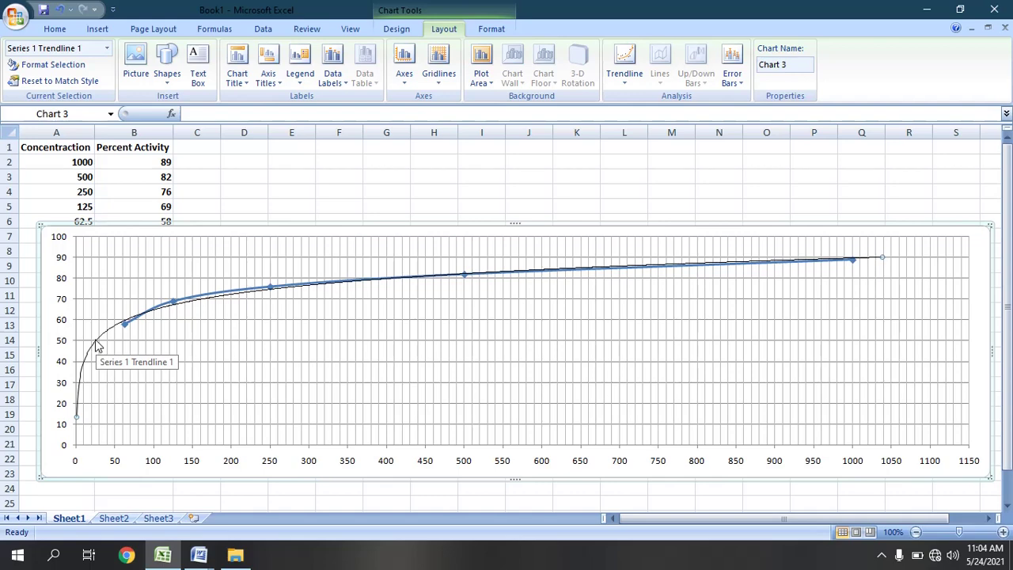
# Draw a straight vertical line from the trendline's 50 percent activity point down to just past the horizontal axis, then deselect it
pyautogui.click(92, 30)
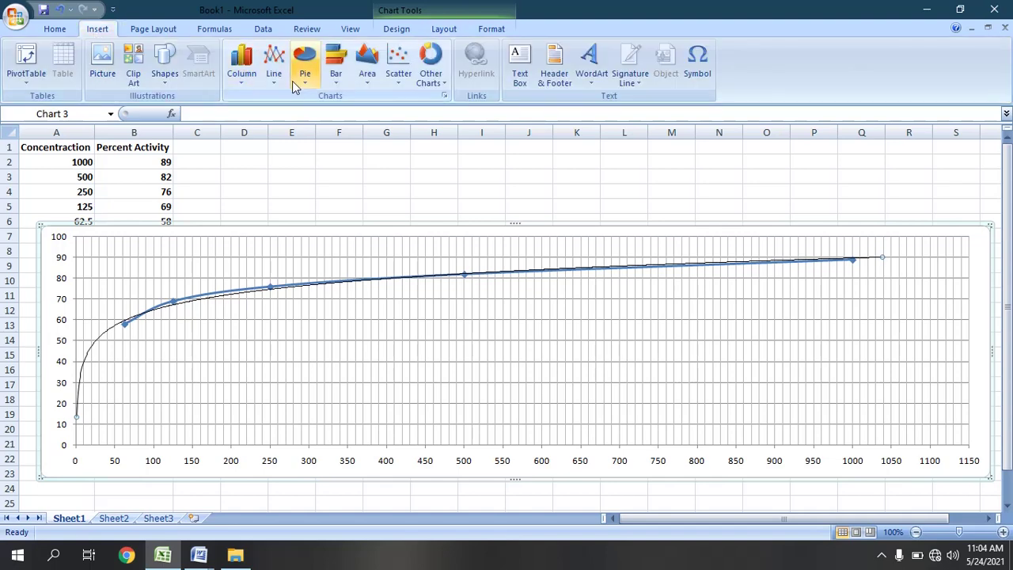
pyautogui.click(158, 77)
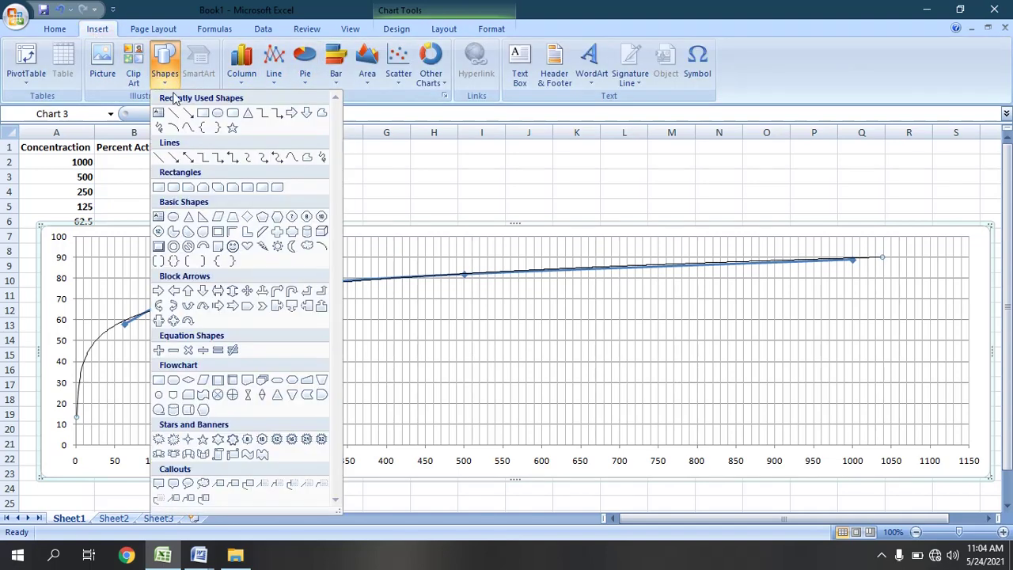
pyautogui.click(174, 113)
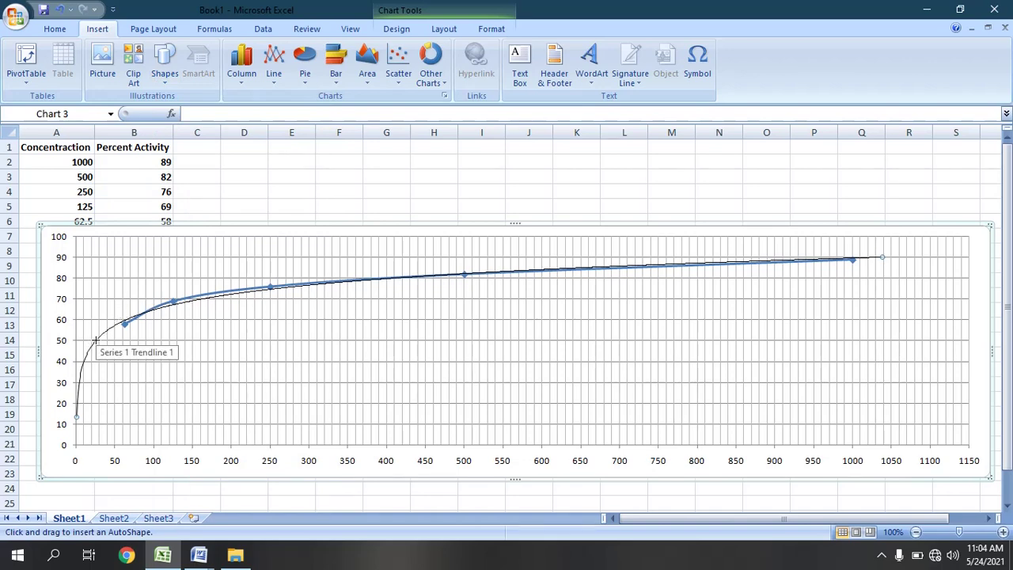
pyautogui.moveTo(95, 340); pyautogui.dragTo(95, 448)
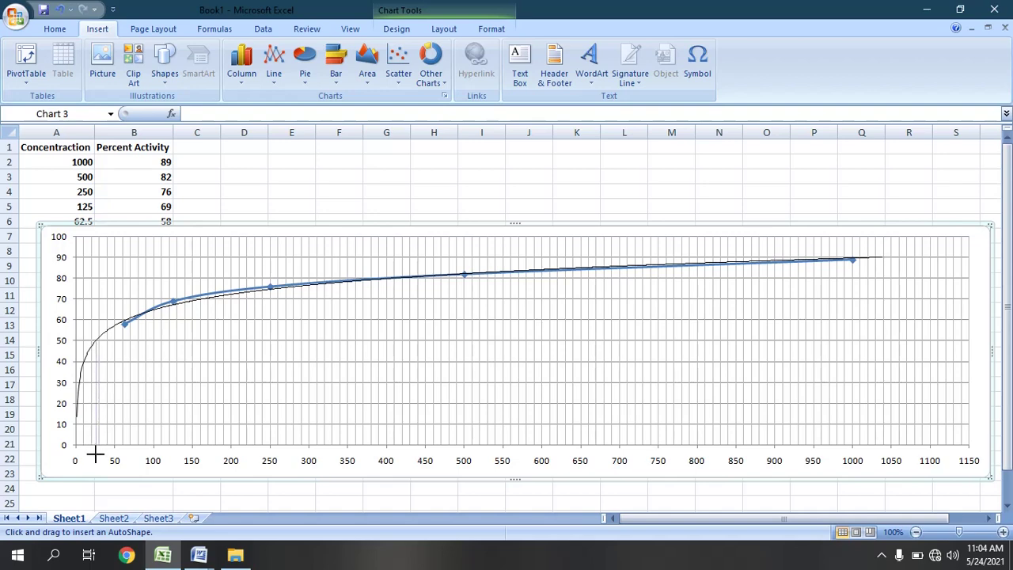
pyautogui.moveTo(94, 460); pyautogui.dragTo(95, 460)
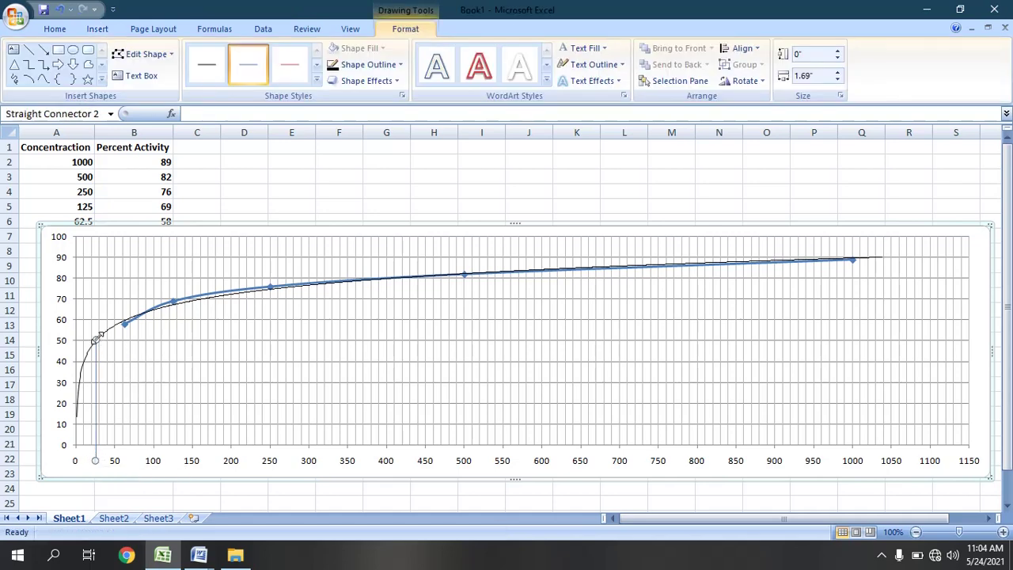
pyautogui.click(93, 309)
pyautogui.click(93, 309)
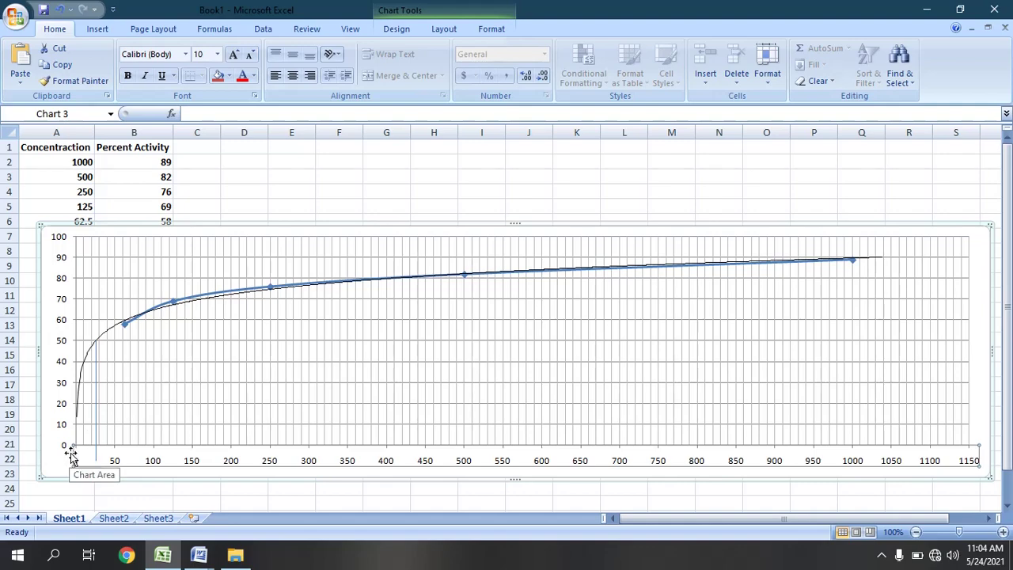
# Switch to Document1 in Word and enter 26 as the IC50 value, then select that number
pyautogui.press('super+Tab')
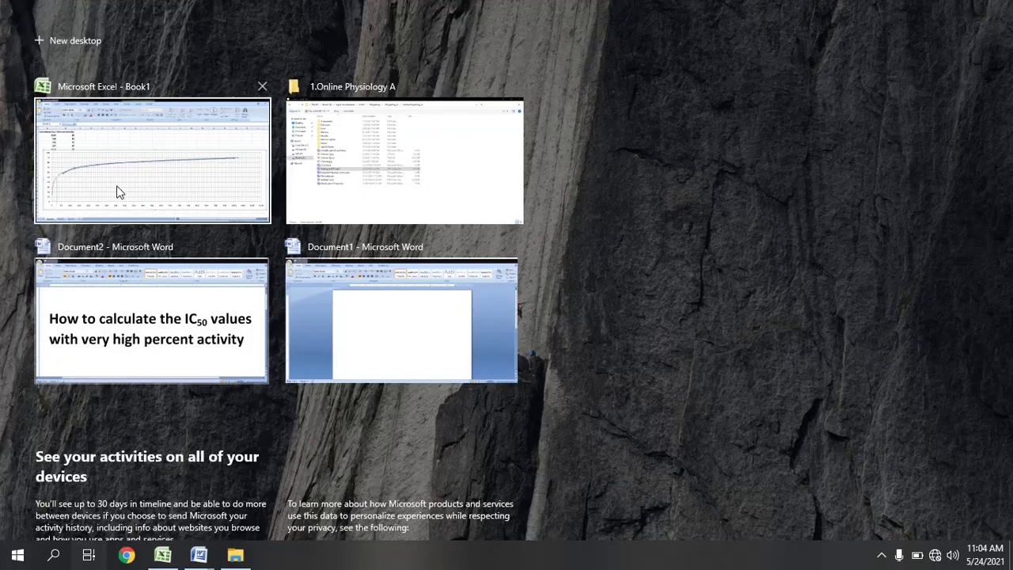
pyautogui.click(121, 180)
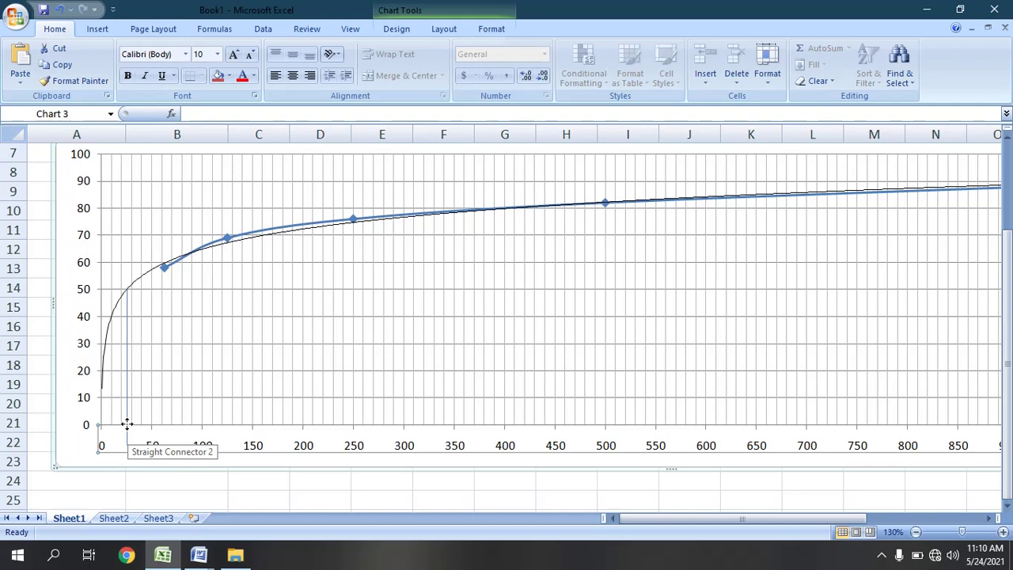
pyautogui.moveTo(197, 554)
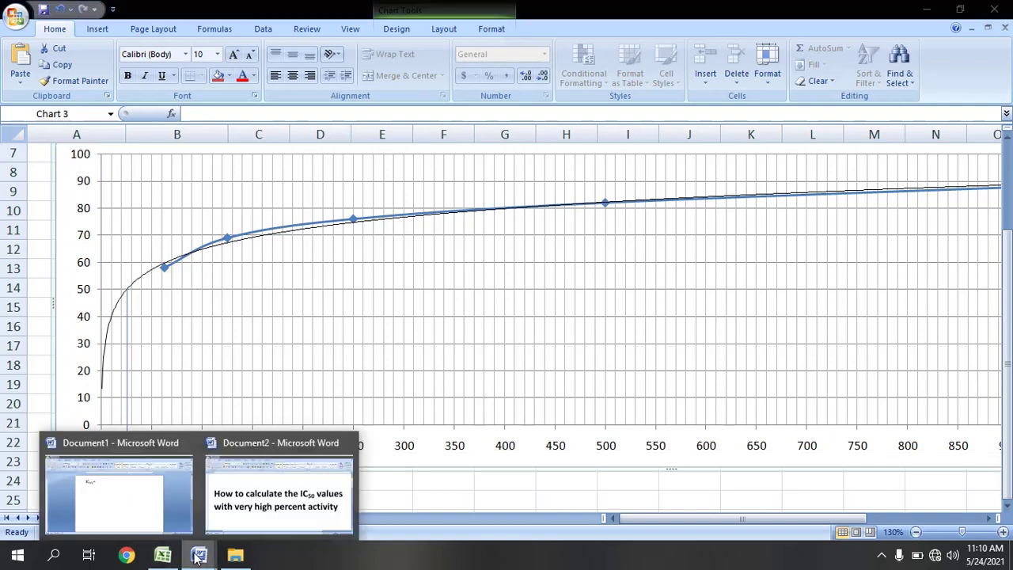
pyautogui.click(166, 504)
pyautogui.write('2')
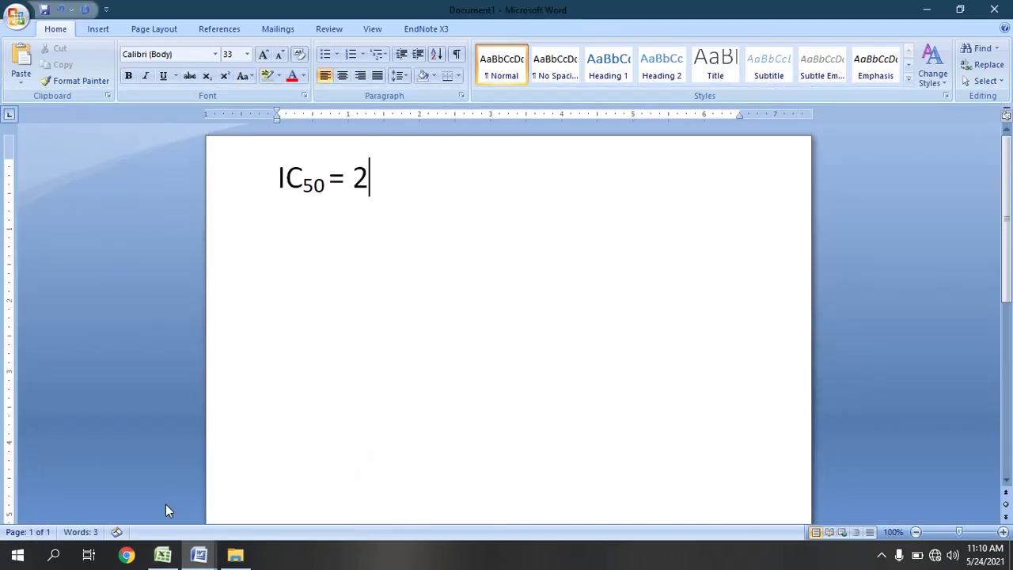
pyautogui.write('6')
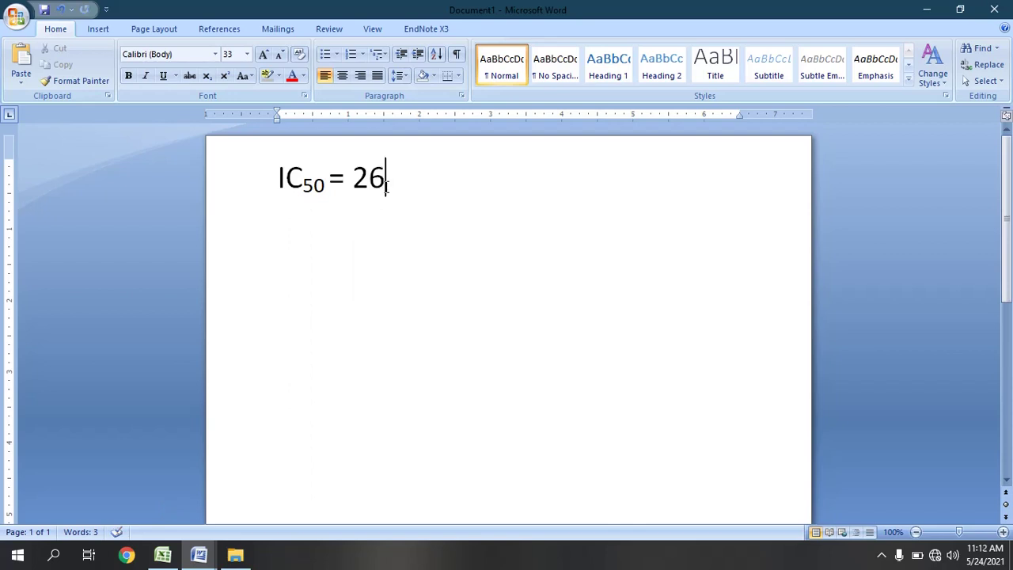
pyautogui.moveTo(386, 182); pyautogui.dragTo(353, 182)
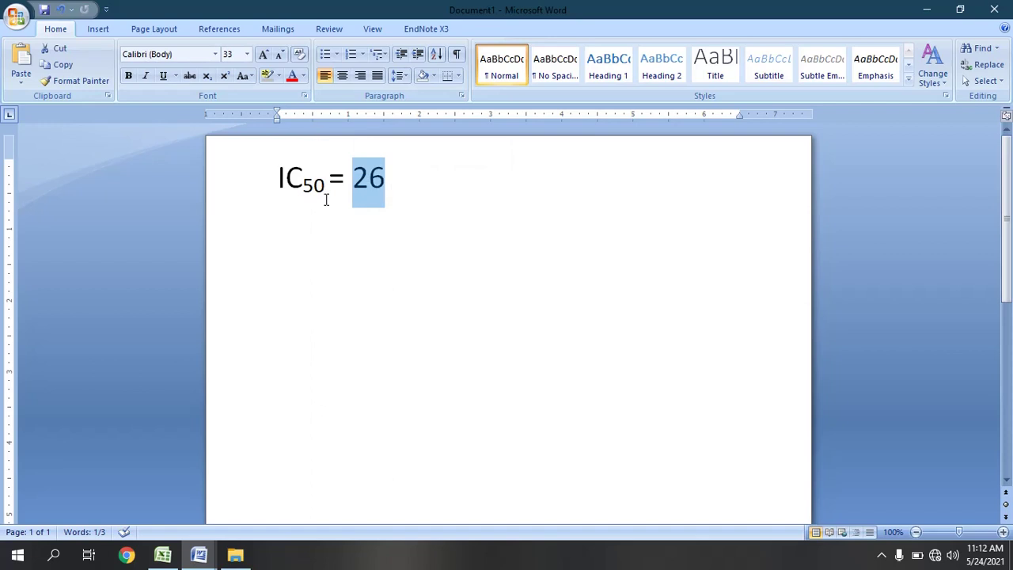
# Return to the Excel chart and add a second logarithmic trendline with its equation displayed on the chart
pyautogui.moveTo(162, 554)
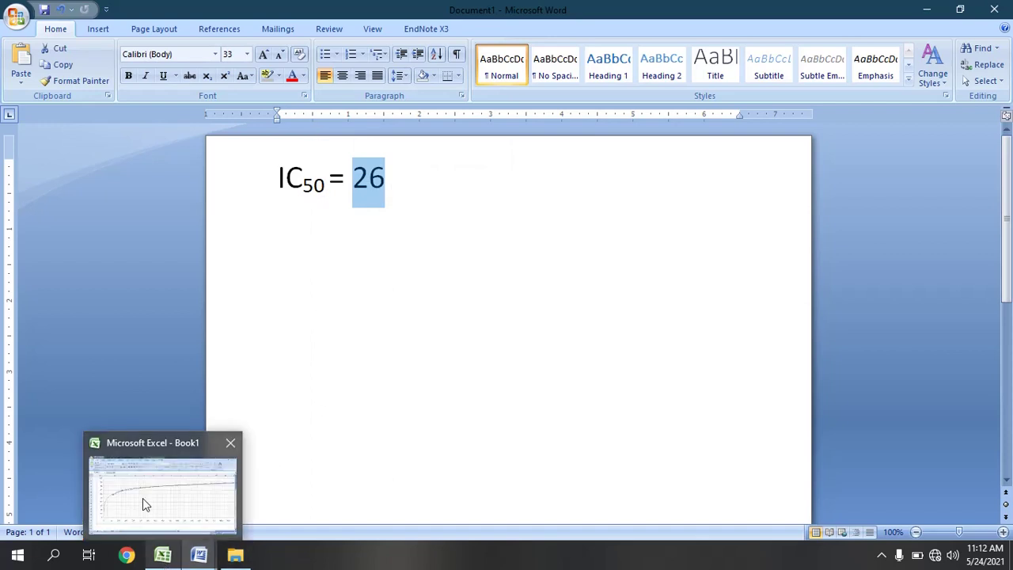
pyautogui.click(142, 496)
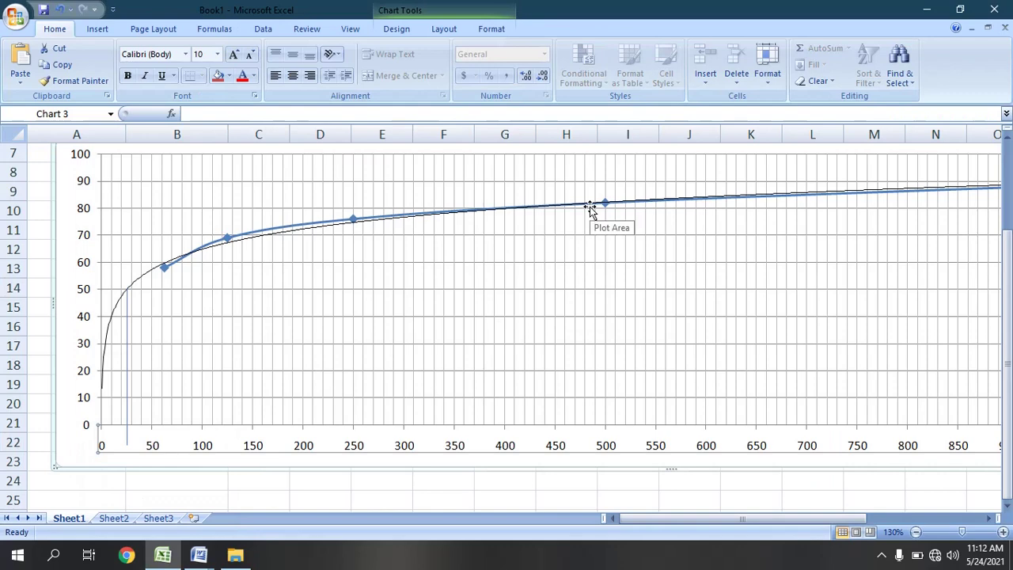
pyautogui.click(916, 531)
pyautogui.click(917, 532)
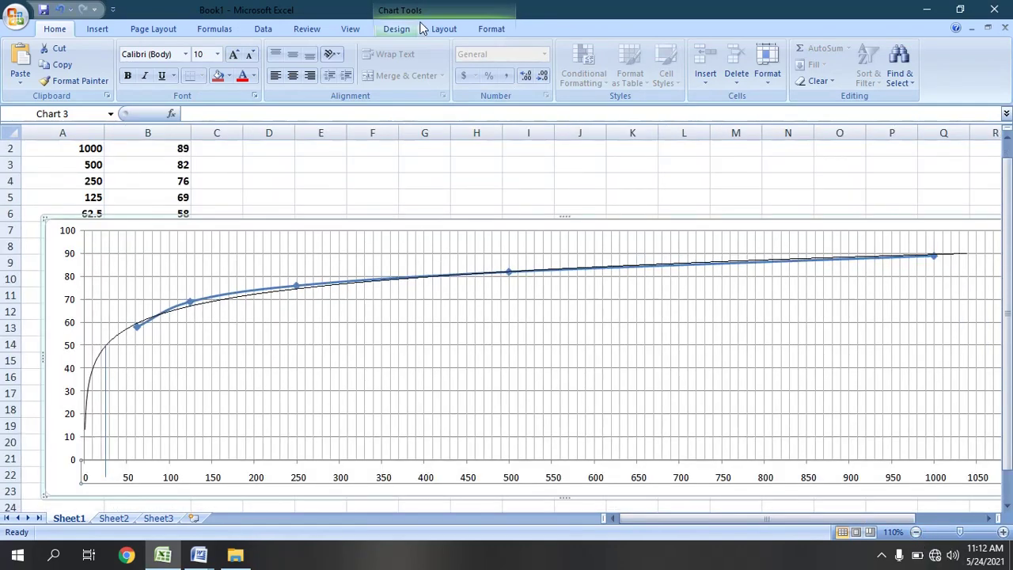
pyautogui.click(445, 30)
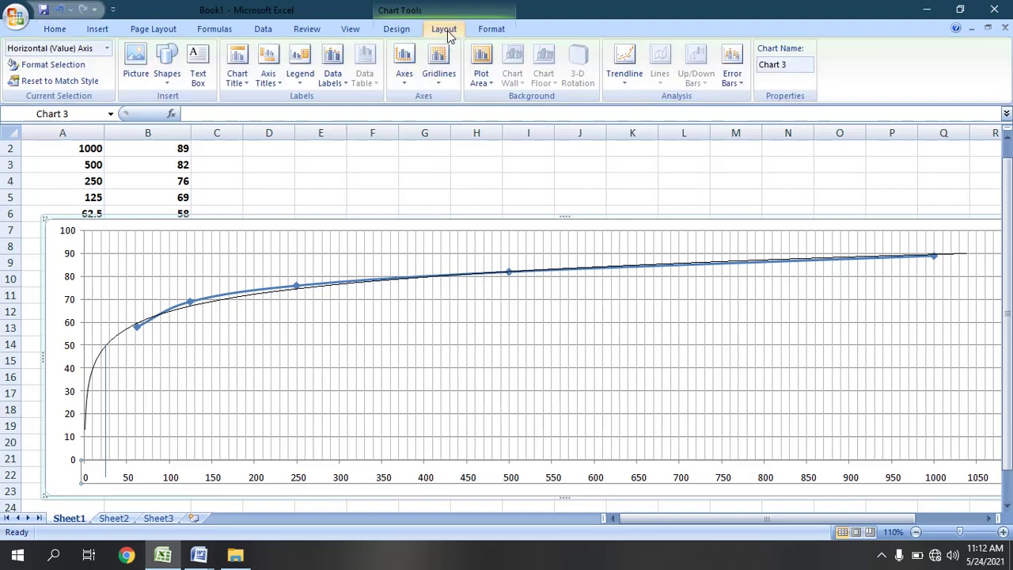
pyautogui.click(625, 91)
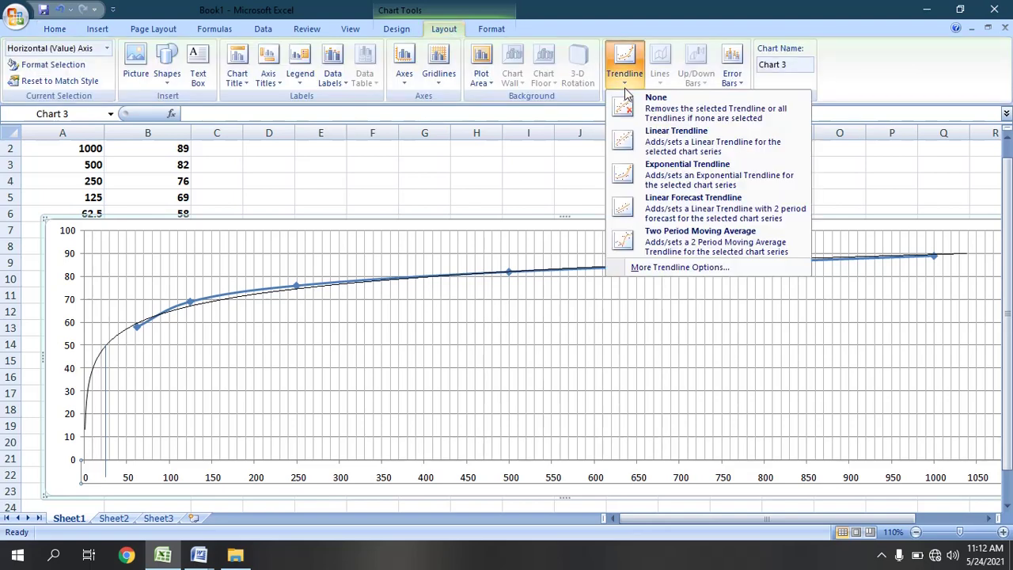
pyautogui.click(667, 271)
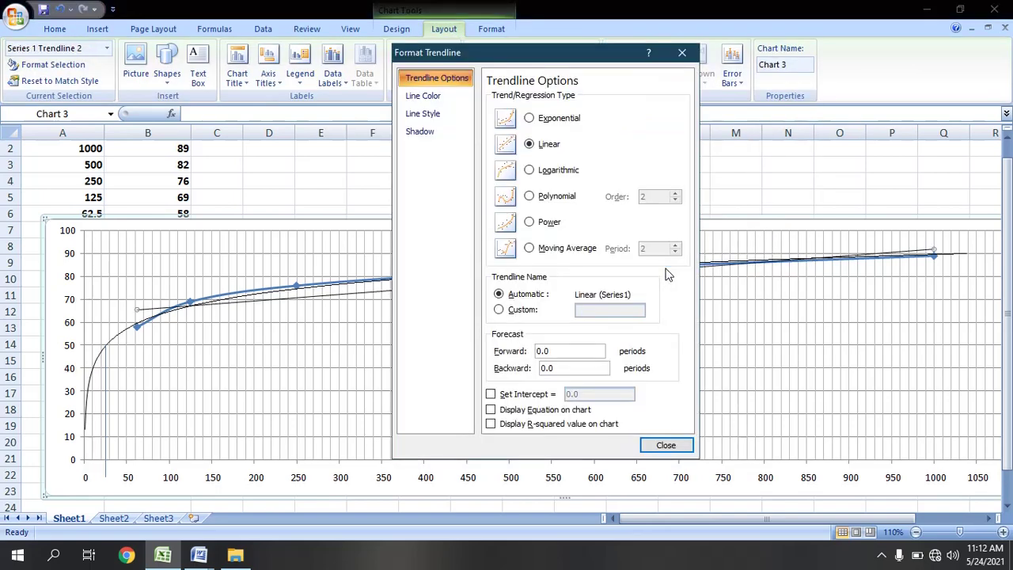
pyautogui.click(529, 171)
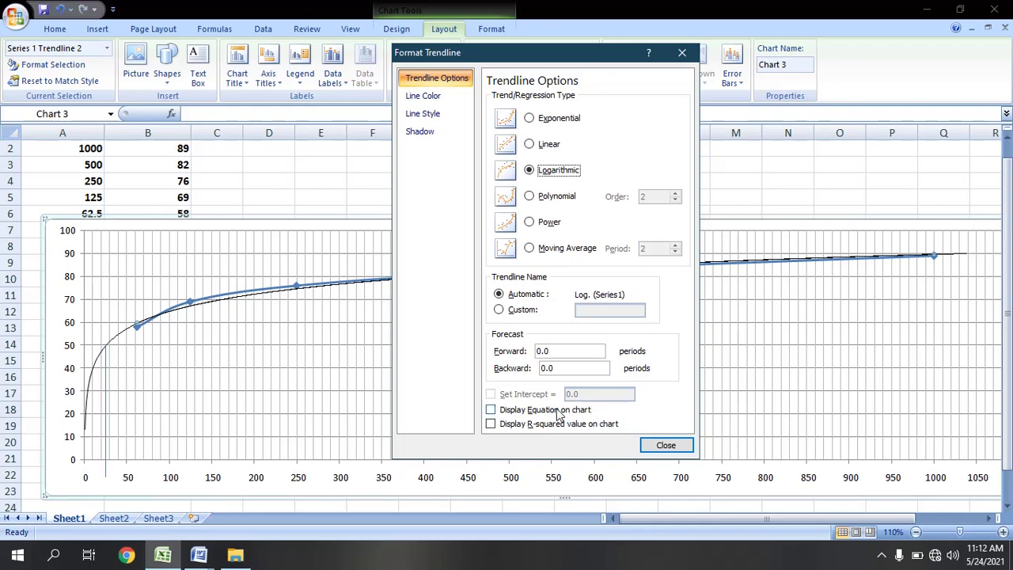
pyautogui.click(490, 411)
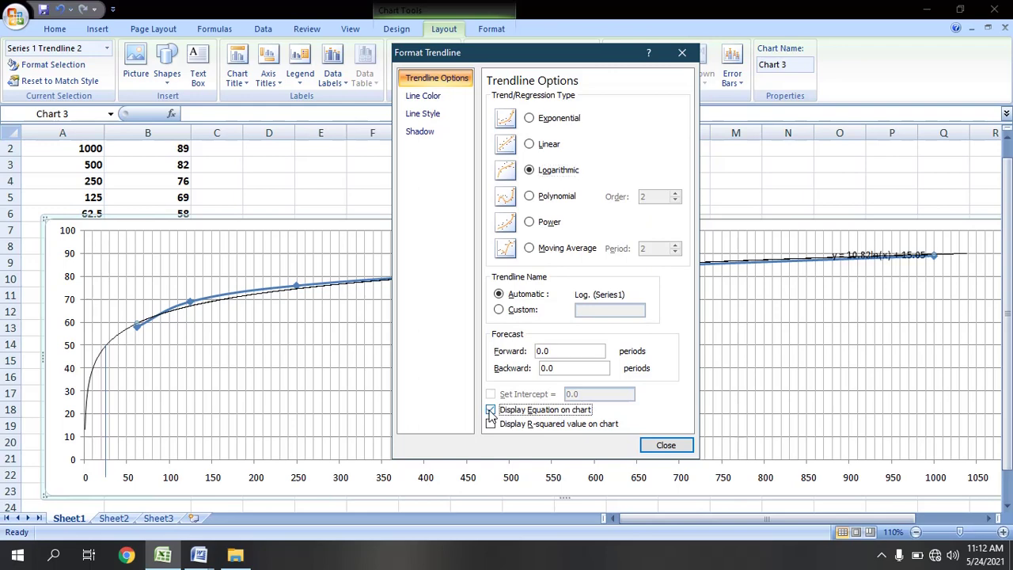
pyautogui.click(665, 446)
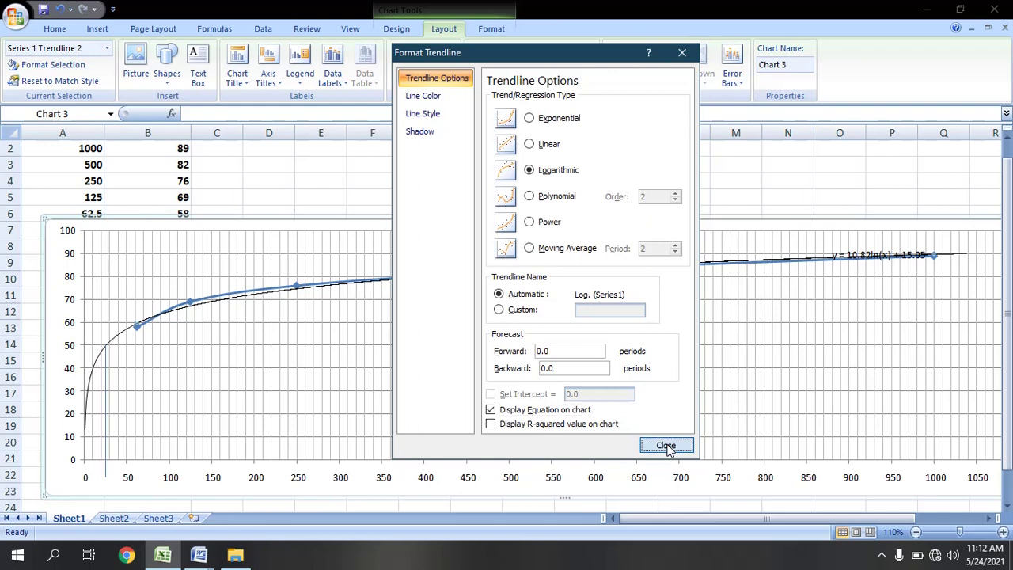
# Select the full text of the logarithmic trendline's equation label on the chart and copy it
pyautogui.click(884, 258)
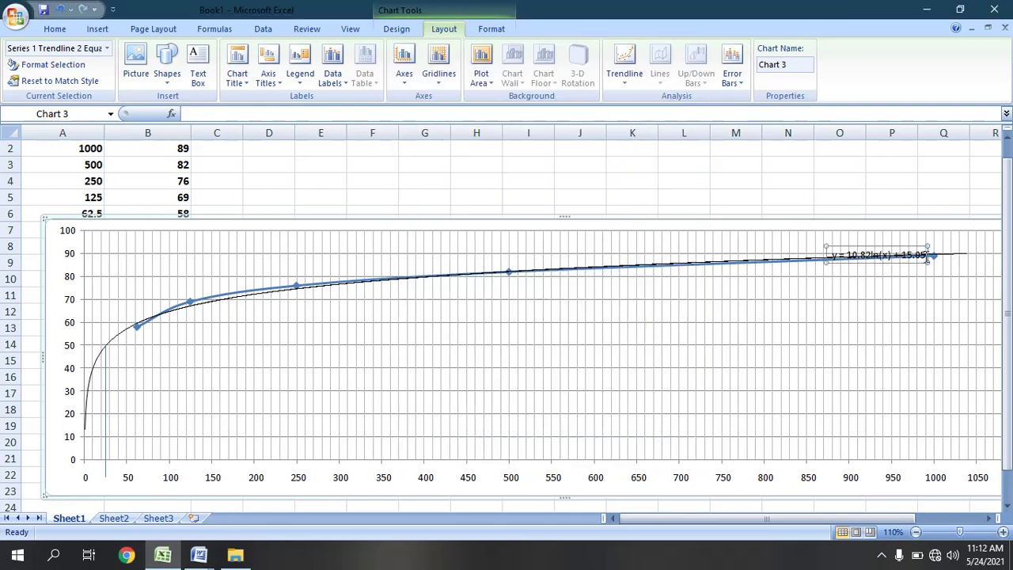
pyautogui.moveTo(926, 254); pyautogui.dragTo(825, 241)
pyautogui.hotkey('ctrl', 'c')
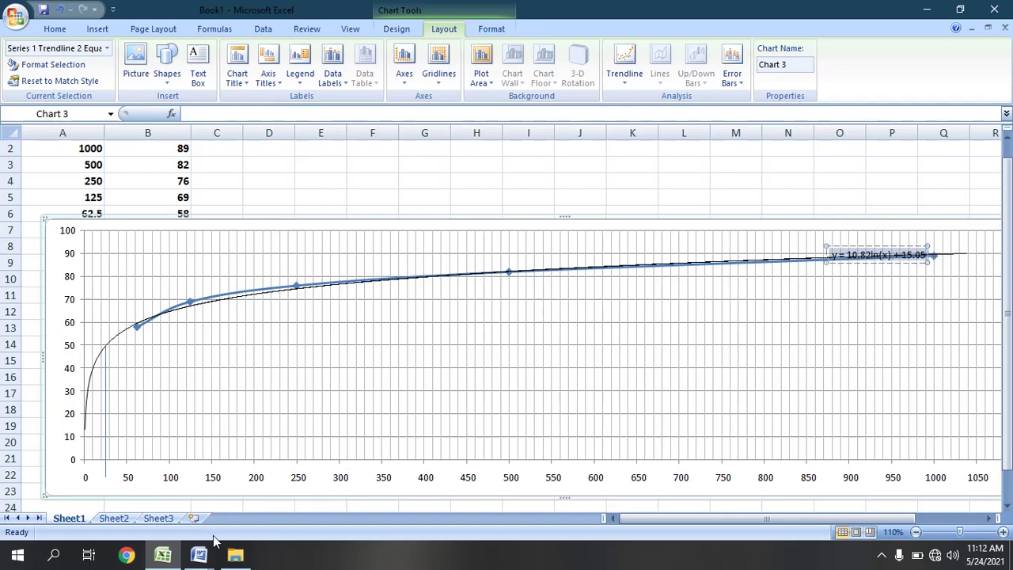
# Switch to Document1 in Word and paste the copied trendline equation on a new line below the IC50 value
pyautogui.moveTo(200, 554)
pyautogui.click(163, 489)
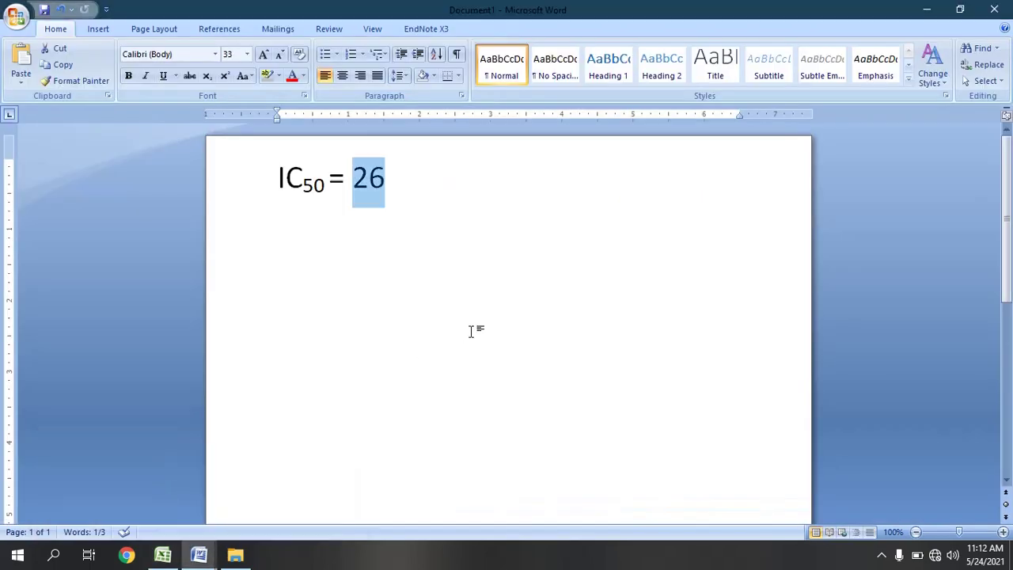
pyautogui.click(470, 331)
pyautogui.press('Return')
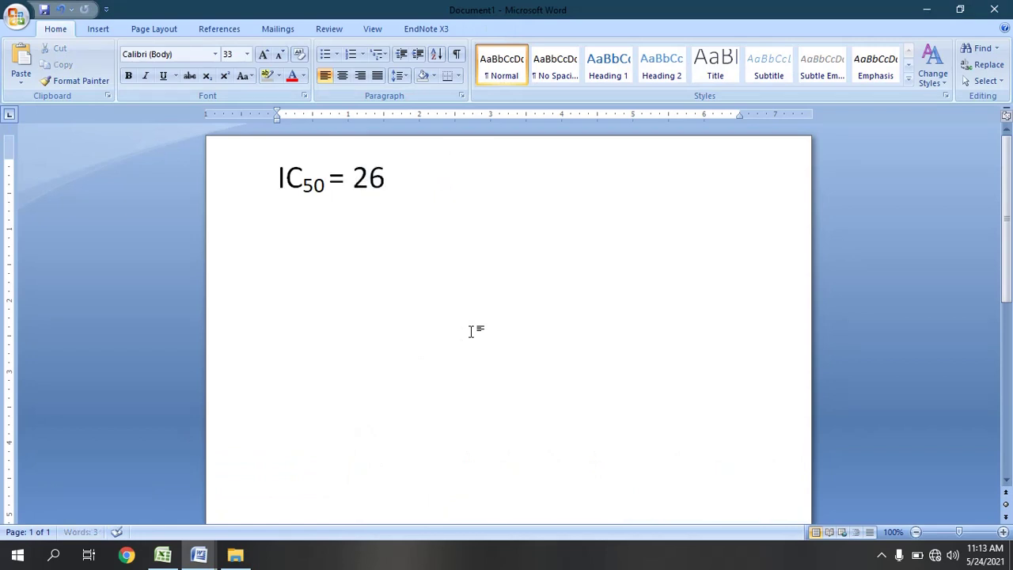
pyautogui.hotkey('ctrl', 'v')
pyautogui.press('BackSpace')
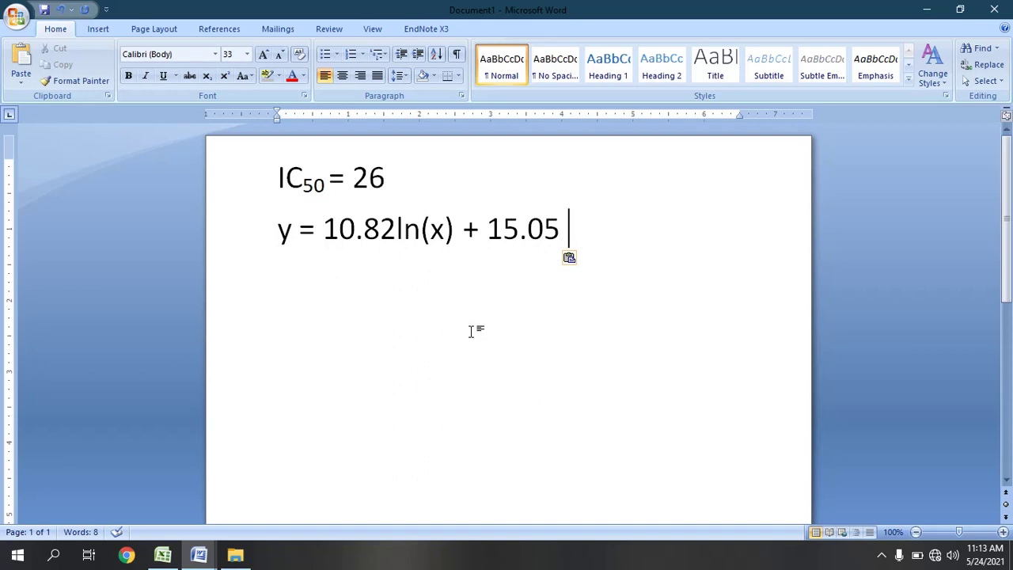
# Highlight the entire pasted trendline equation line for review
pyautogui.hotkey('shift', 'Left')
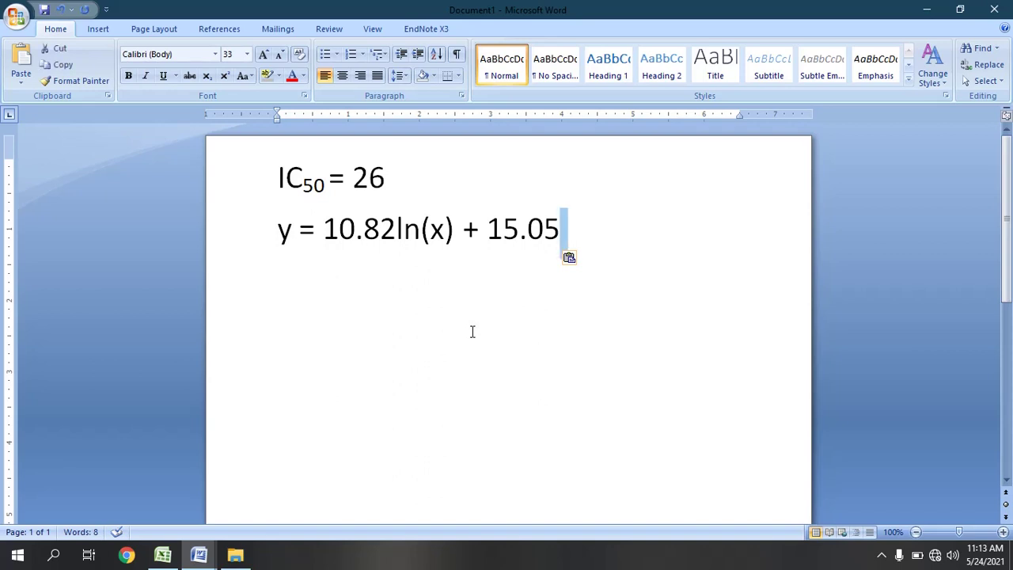
pyautogui.hotkey('shift', 'Left')
pyautogui.hotkey('shift', 'Left')
pyautogui.hotkey('shift', 'Left')
pyautogui.hotkey('shift', 'Left')
pyautogui.hotkey('shift', 'Left')
pyautogui.hotkey('shift', 'Left')
pyautogui.hotkey('shift', 'Left')
pyautogui.hotkey('shift', 'Left')
pyautogui.hotkey('shift', 'Left')
pyautogui.hotkey('shift', 'Left')
pyautogui.hotkey('shift', 'Left')
pyautogui.hotkey('shift', 'Left')
pyautogui.hotkey('shift', 'Left')
pyautogui.hotkey('shift', 'Left')
pyautogui.hotkey('shift', 'Left')
pyautogui.hotkey('shift', 'Left')
pyautogui.hotkey('shift', 'Left')
pyautogui.hotkey('shift', 'Left')
pyautogui.hotkey('shift', 'Left')
pyautogui.hotkey('shift', 'Left')
pyautogui.hotkey('shift', 'Right')
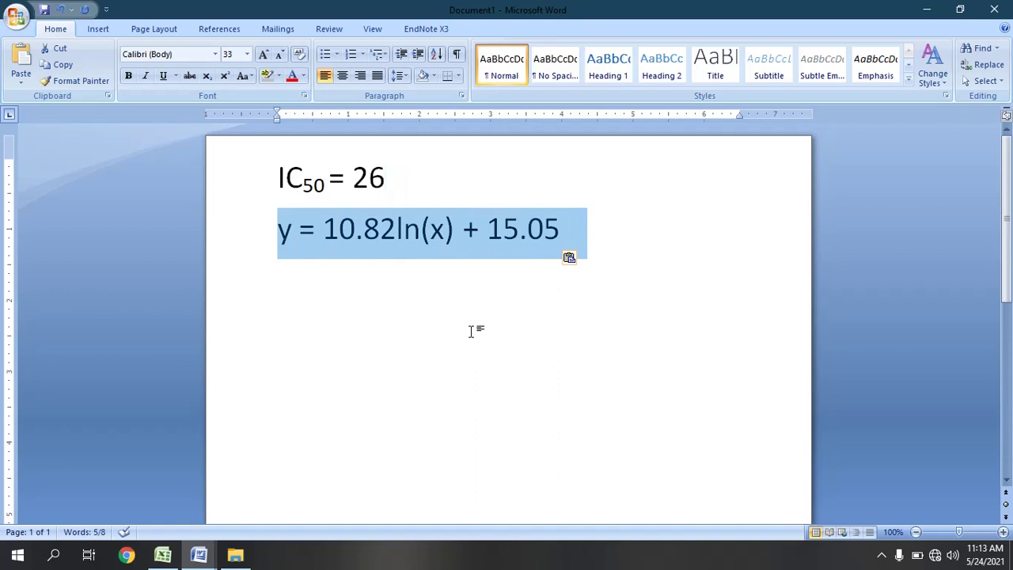
# Compare the IC50 value on the first line with the variables in the trendline equation below it
pyautogui.press('Up')
pyautogui.press('Right')
pyautogui.press('Right')
pyautogui.press('Right')
pyautogui.press('Right')
pyautogui.press('Right')
pyautogui.press('Right')
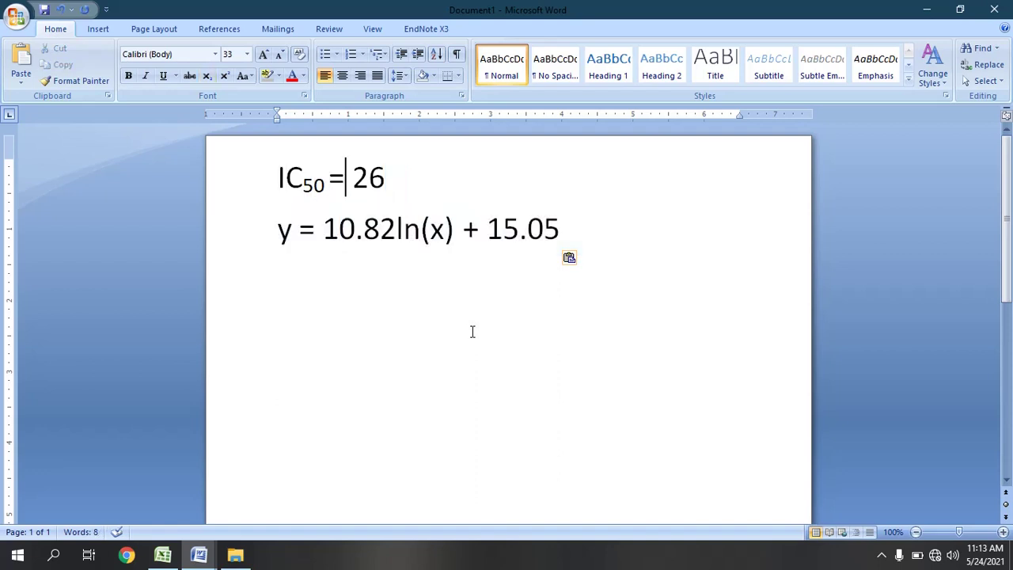
pyautogui.press('Right')
pyautogui.hotkey('shift', 'Right')
pyautogui.hotkey('shift', 'Right')
pyautogui.hotkey('shift', 'Right')
pyautogui.press('Left')
pyautogui.press('Down')
pyautogui.press('Left')
pyautogui.press('Left')
pyautogui.press('Left')
pyautogui.press('Left')
pyautogui.press('Left')
pyautogui.press('Left')
pyautogui.press('Left')
pyautogui.hotkey('shift', 'Left')
pyautogui.hotkey('shift', 'Left')
pyautogui.press('Right')
pyautogui.press('Right')
# Add a new line below the trendline equation that begins with "50 =" in place of y
pyautogui.press('End')
pyautogui.press('Return')
pyautogui.write('50 ')
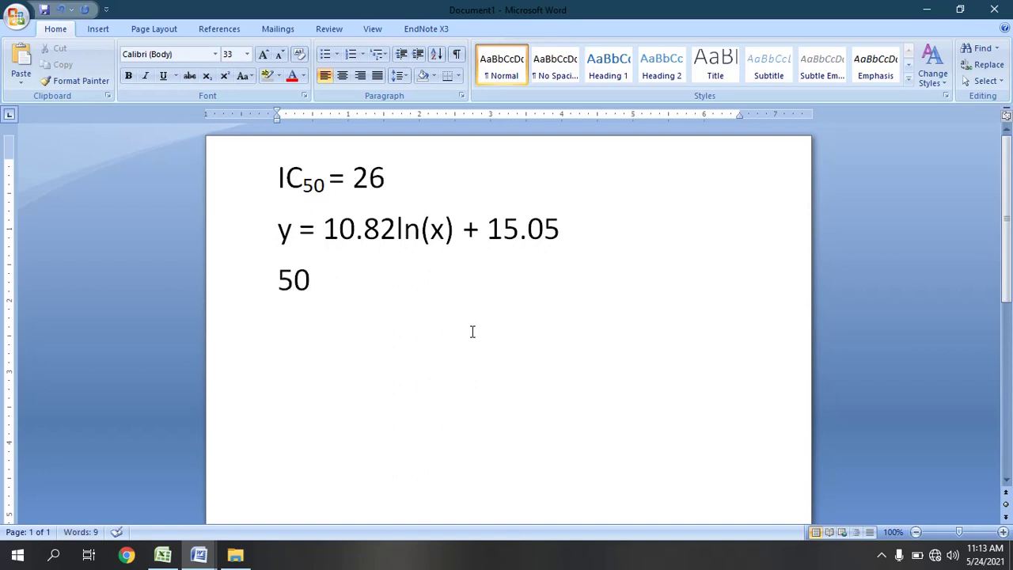
pyautogui.write('=')
# Copy the expression "10.82ln(x) + 15.05" from the trendline equation, paste it after "50 =", and start a new line
pyautogui.press('Up')
pyautogui.press('Left')
pyautogui.hotkey('shift', 'Right')
pyautogui.hotkey('shift', 'Right')
pyautogui.hotkey('shift', 'Right')
pyautogui.hotkey('shift', 'Right')
pyautogui.hotkey('shift', 'Right')
pyautogui.hotkey('shift', 'Right')
pyautogui.hotkey('shift', 'Right')
pyautogui.hotkey('shift', 'Right')
pyautogui.hotkey('shift', 'Right')
pyautogui.hotkey('shift', 'Right')
pyautogui.hotkey('shift', 'Right')
pyautogui.hotkey('shift', 'Right')
pyautogui.hotkey('shift', 'Right')
pyautogui.hotkey('shift', 'Right')
pyautogui.hotkey('shift', 'Right')
pyautogui.hotkey('shift', 'Right')
pyautogui.hotkey('shift', 'Right')
pyautogui.hotkey('shift', 'Right')
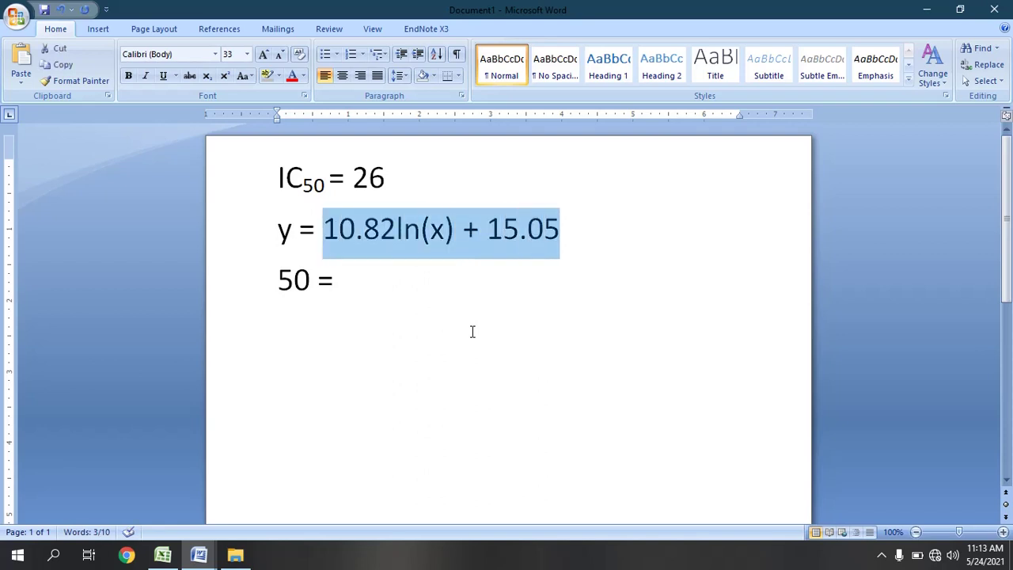
pyautogui.hotkey('ctrl', 'c')
pyautogui.press('Down')
pyautogui.hotkey('ctrl', 'v')
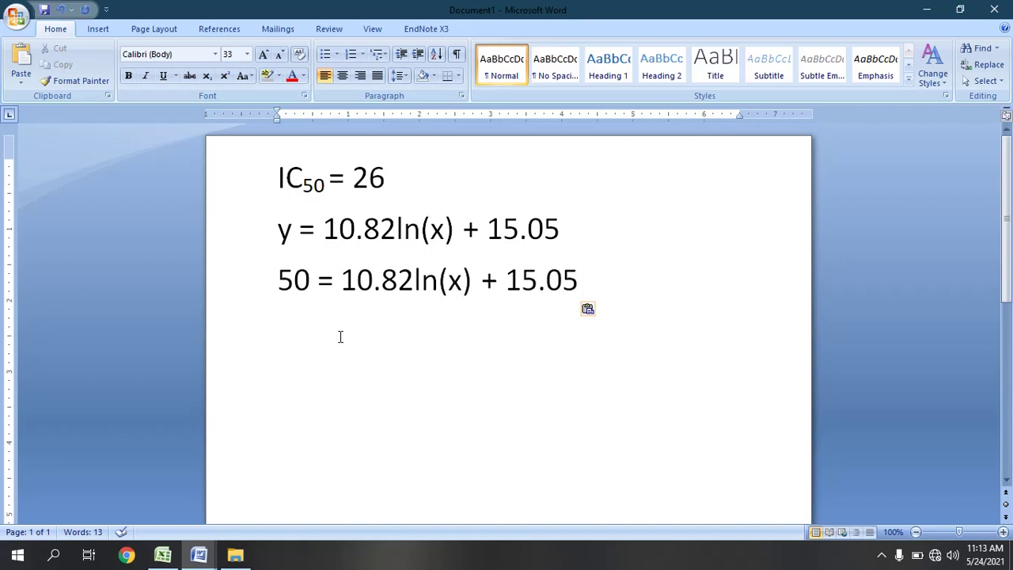
pyautogui.press('Return')
# Review the x in the substituted equation, the original trendline equation and the last line's solution for x, then clear the selection
pyautogui.moveTo(464, 280); pyautogui.dragTo(448, 282)
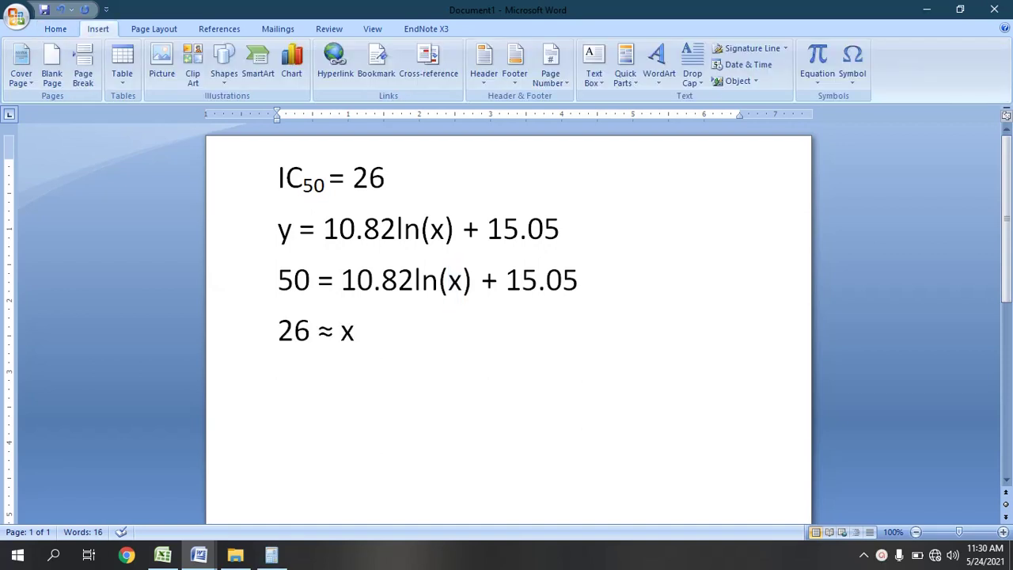
pyautogui.click(277, 229)
pyautogui.moveTo(277, 229); pyautogui.dragTo(535, 212)
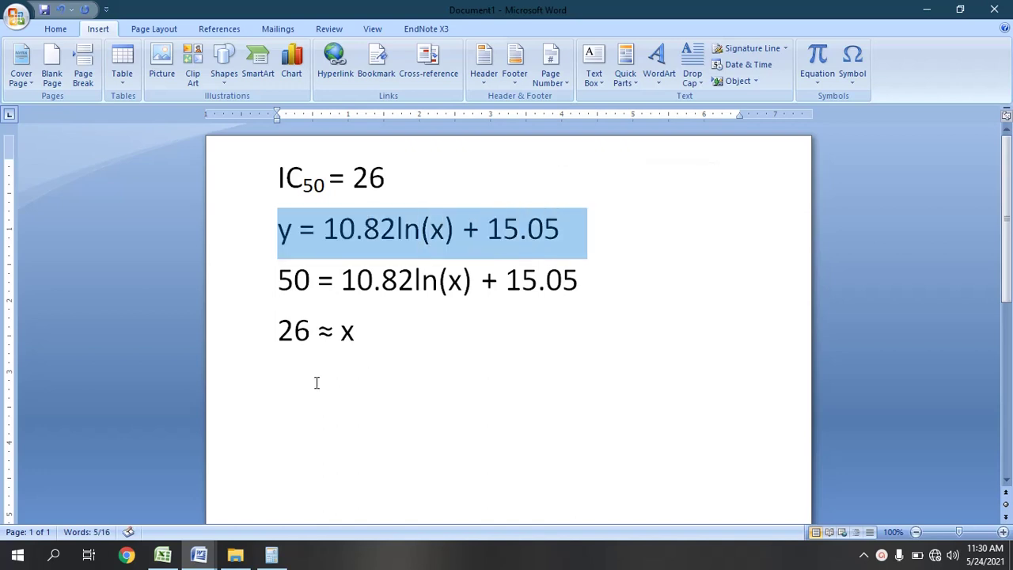
pyautogui.moveTo(279, 337); pyautogui.dragTo(355, 331)
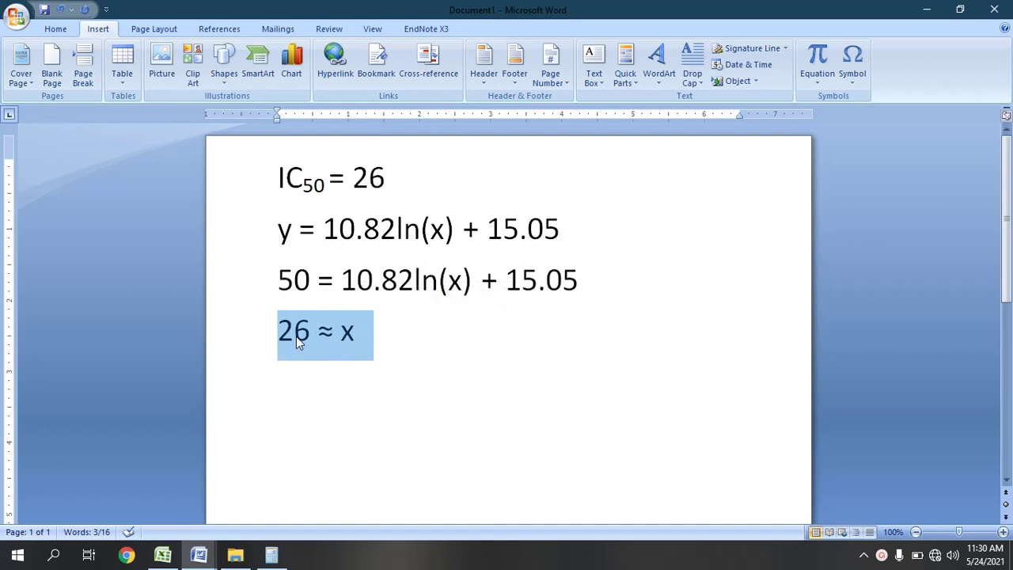
pyautogui.click(383, 333)
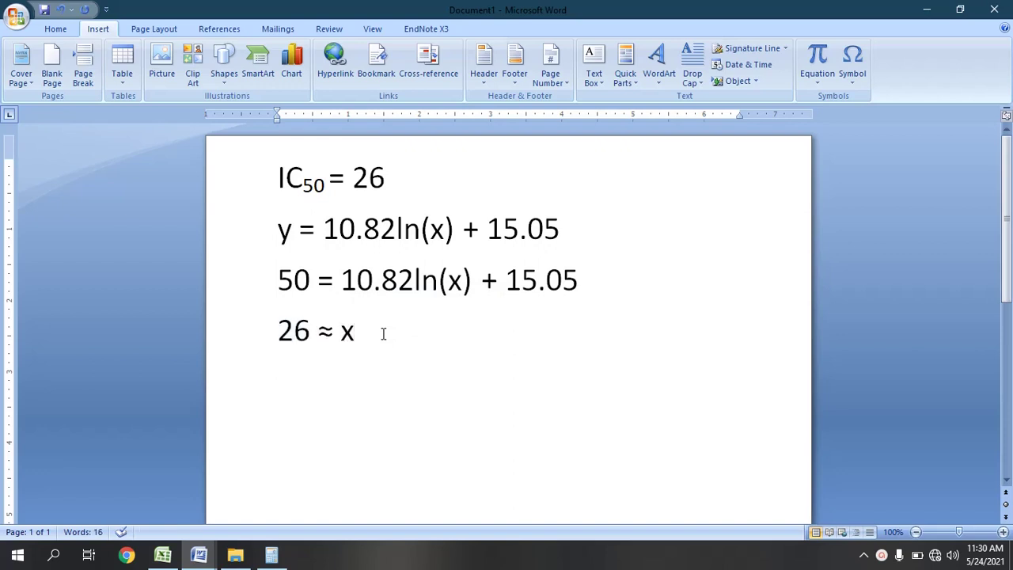